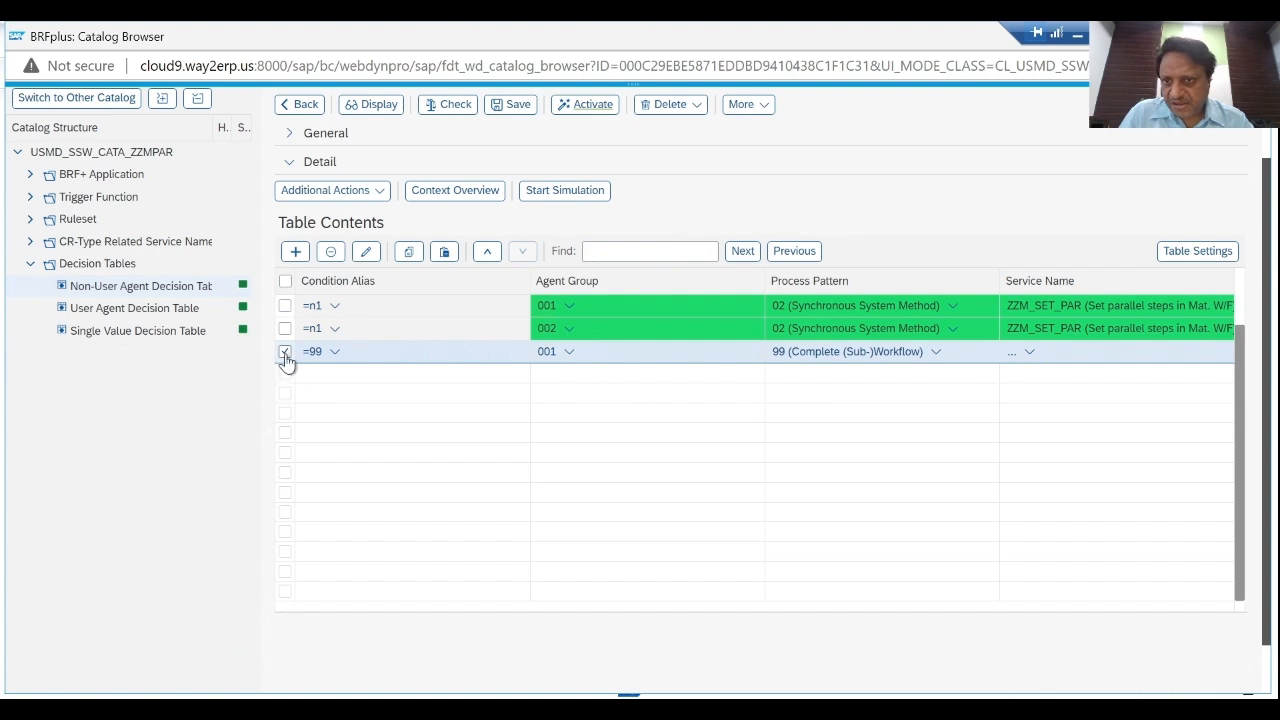
Move the =n1 row with agent group 001 to the first position of the Non-User Agent decision table
{"action": "left_click", "coordinate": [284, 352]}
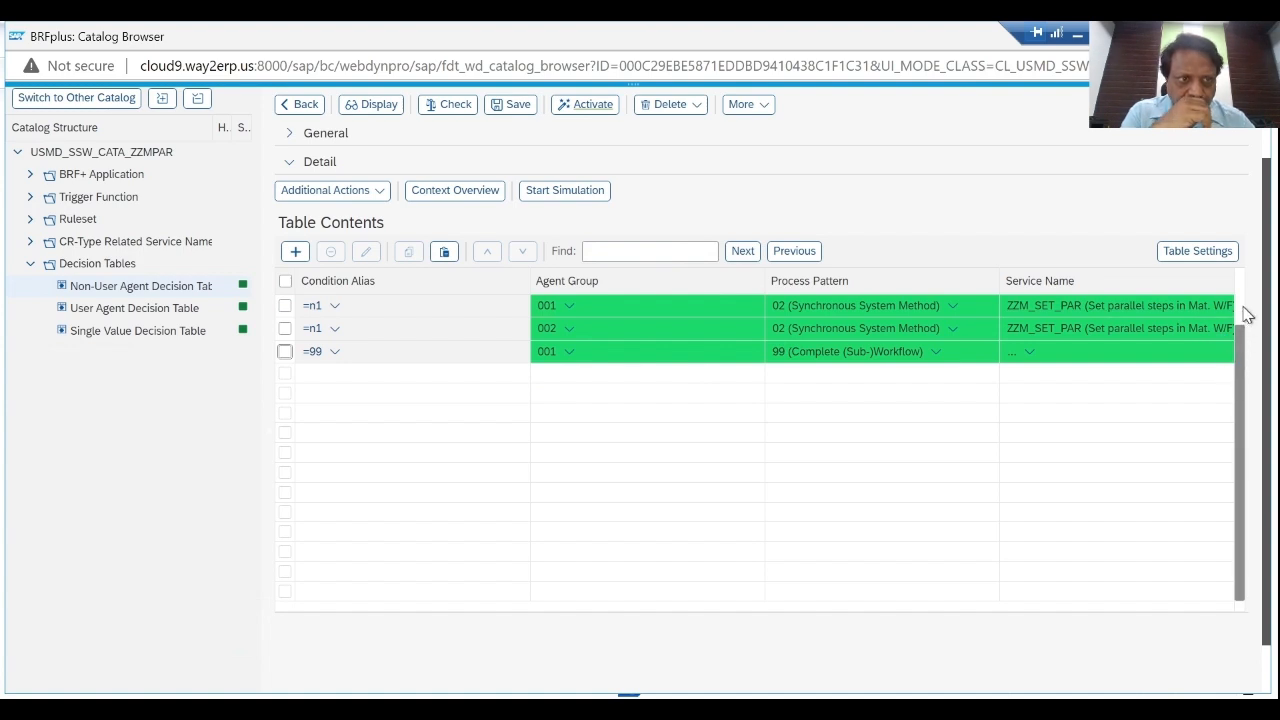
{"action": "left_click_drag", "start_coordinate": [1240, 335], "coordinate": [1240, 272]}
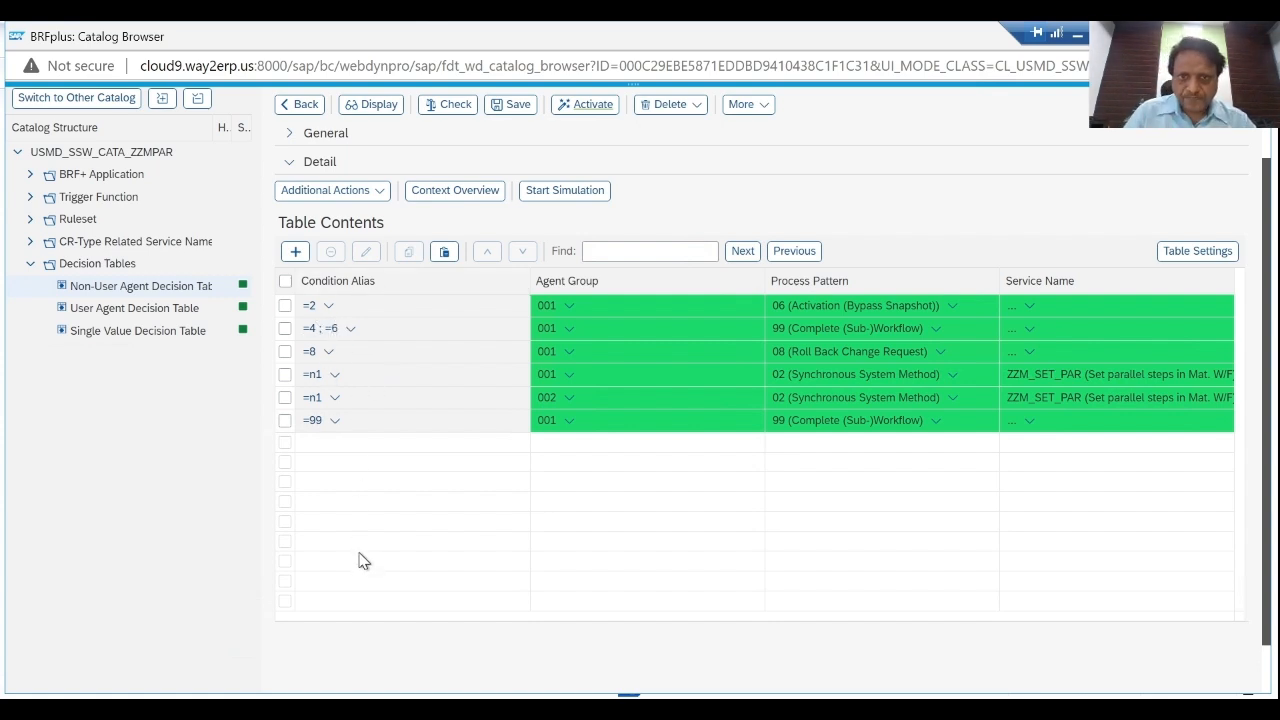
{"action": "left_click", "coordinate": [285, 374]}
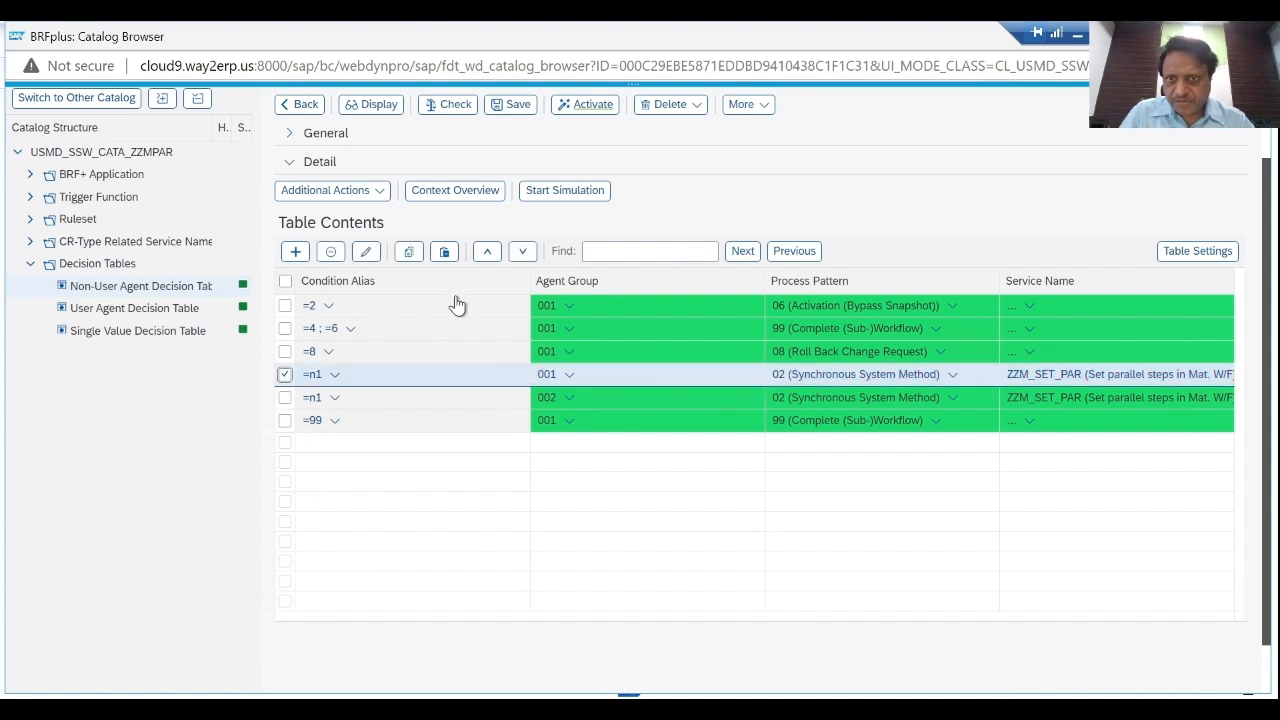
{"action": "left_click", "coordinate": [487, 252]}
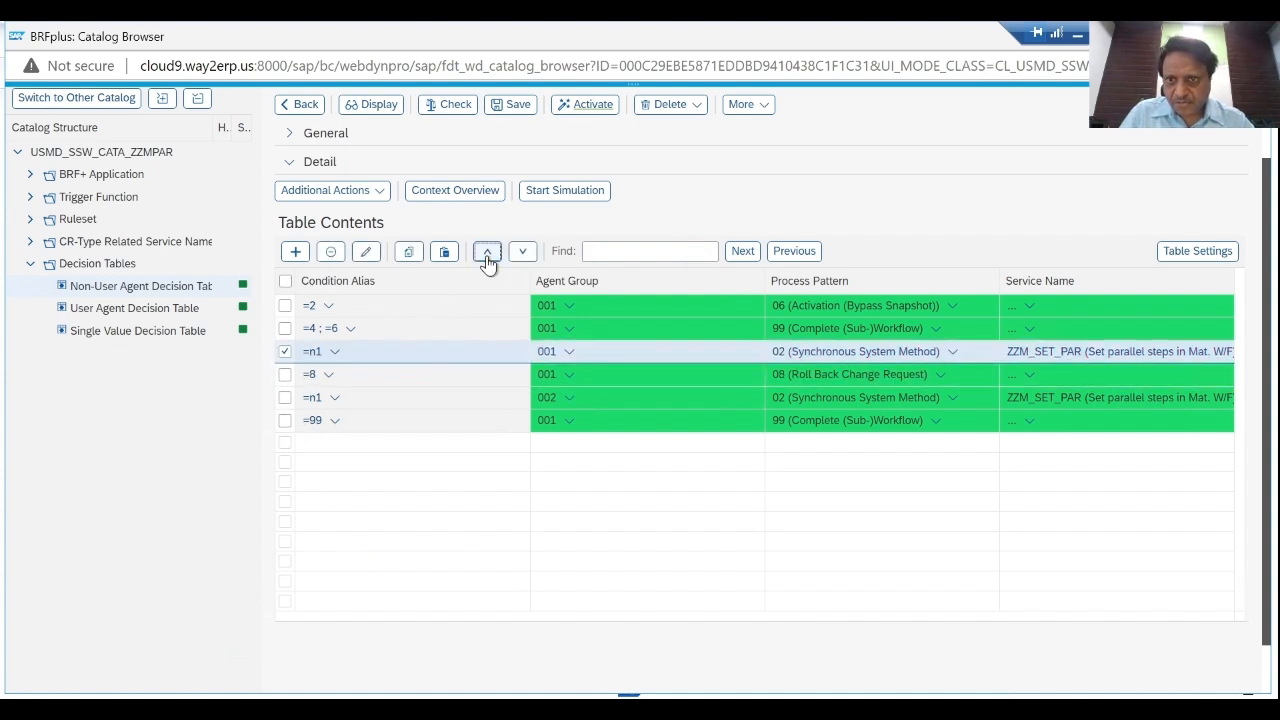
{"action": "left_click", "coordinate": [487, 252]}
{"action": "left_click", "coordinate": [487, 252]}
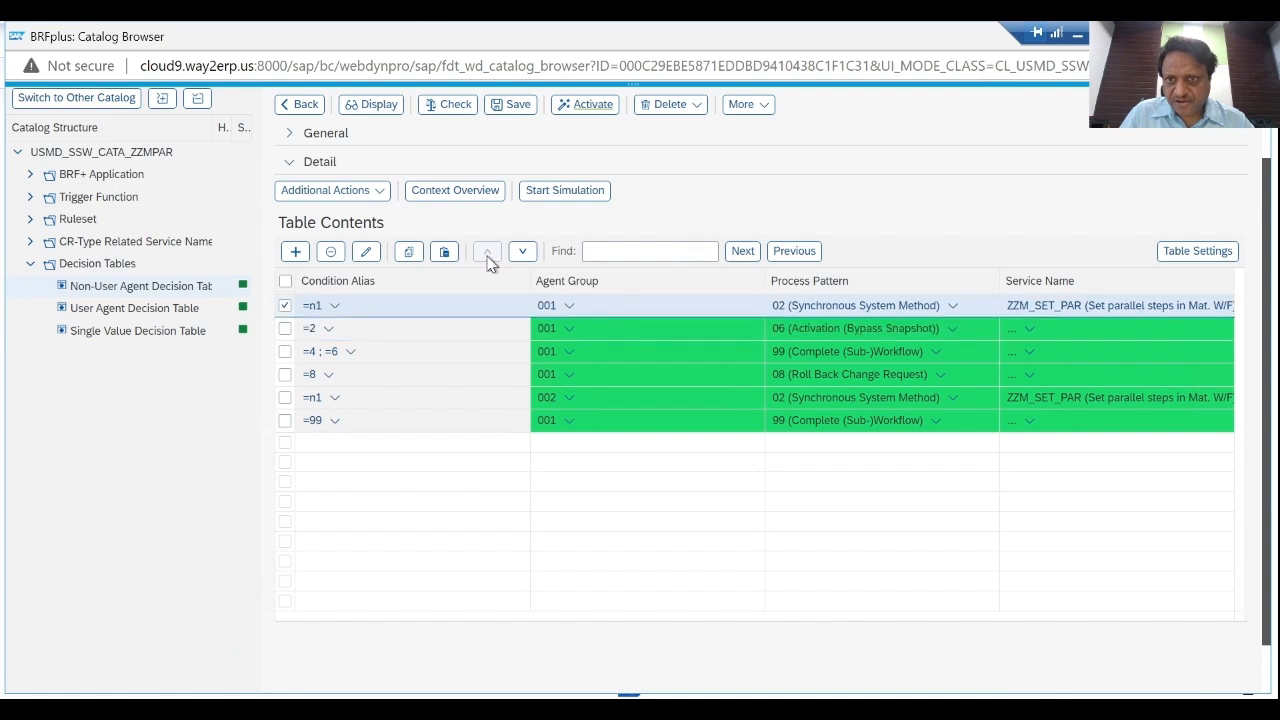
Move the =n1 row with agent group 002 up to the second position, directly below the other =n1 row
{"action": "left_click", "coordinate": [285, 397]}
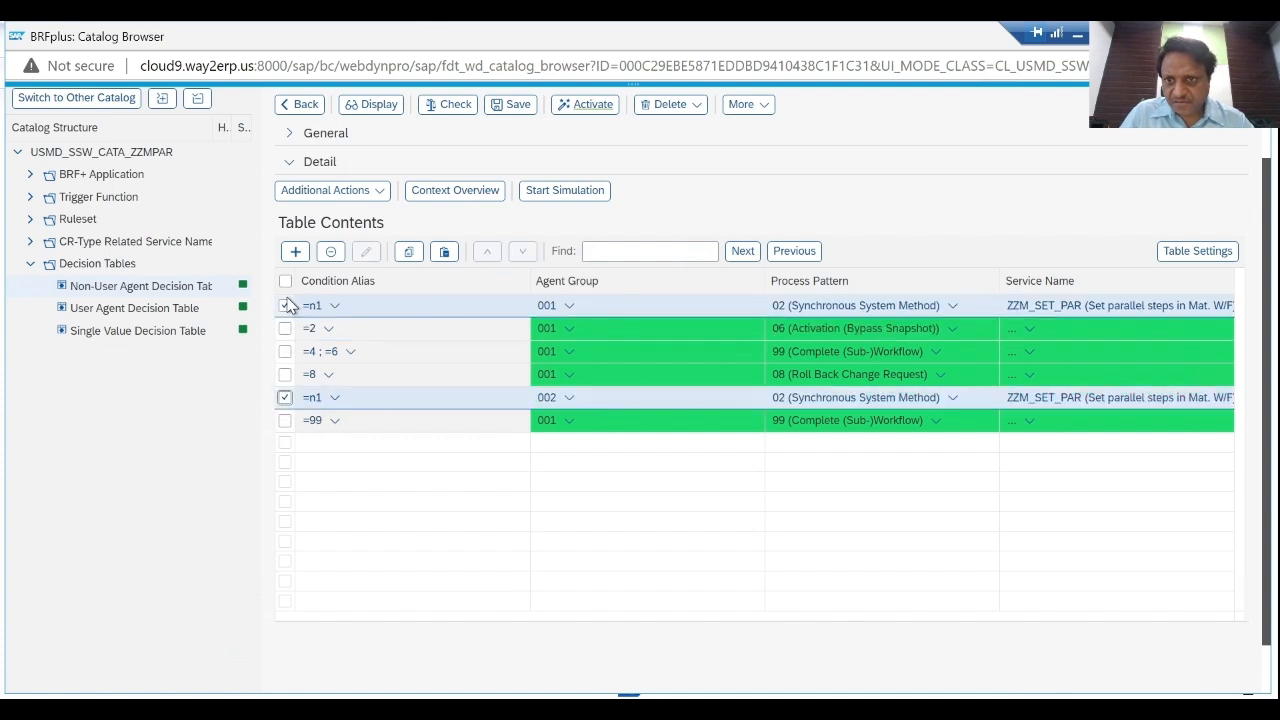
{"action": "left_click", "coordinate": [285, 307]}
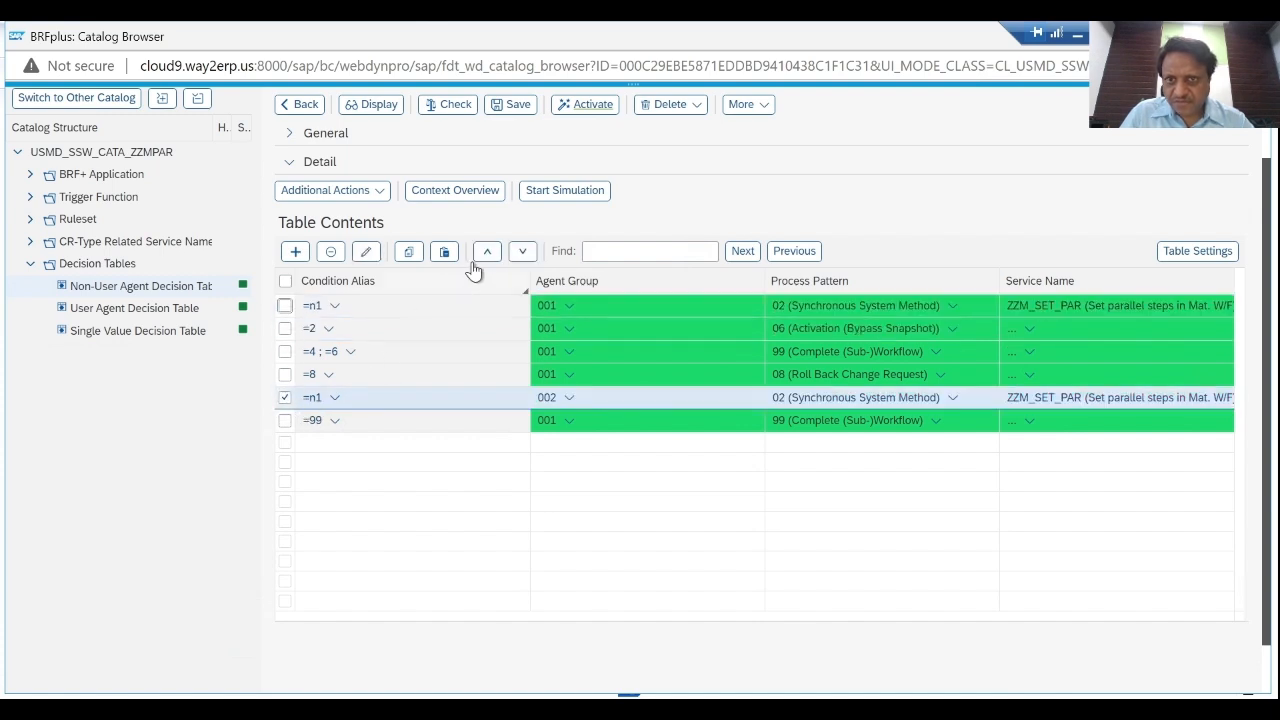
{"action": "left_click", "coordinate": [487, 252]}
{"action": "left_click", "coordinate": [487, 252]}
{"action": "left_click", "coordinate": [487, 252]}
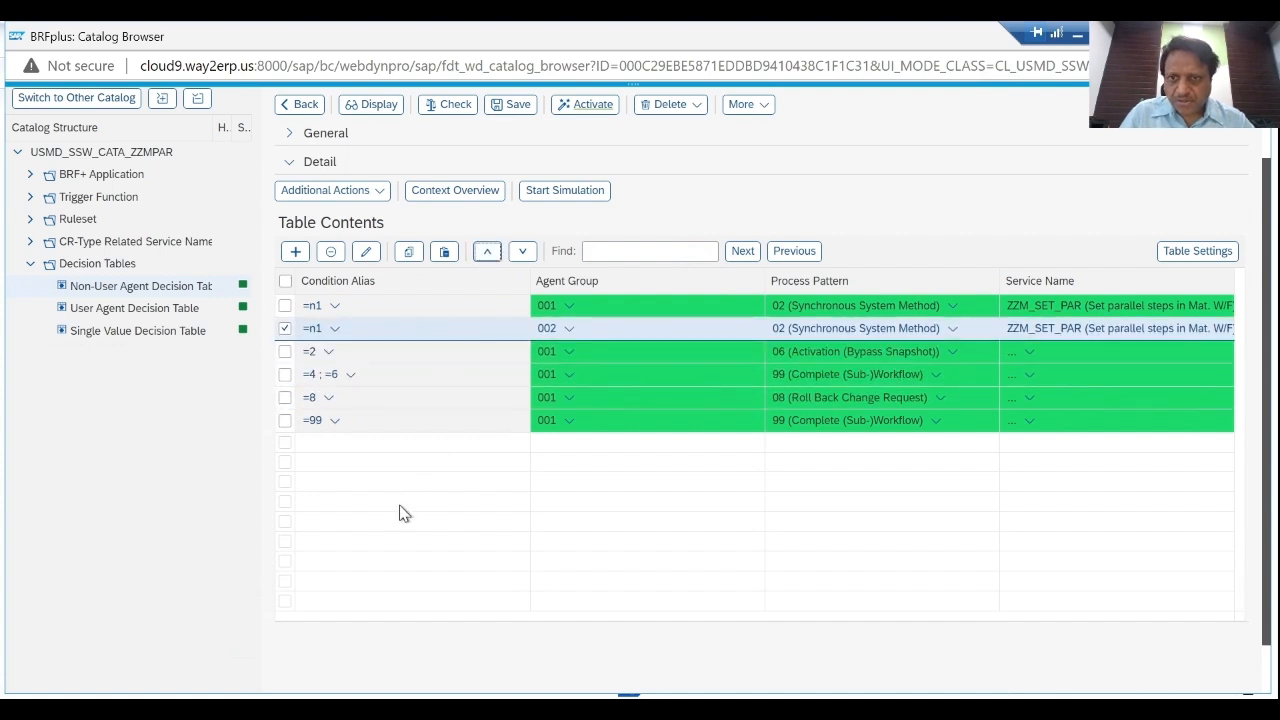
Move the =99 row up to the third position, directly below the two =n1 rows
{"action": "left_click", "coordinate": [285, 328]}
{"action": "left_click", "coordinate": [285, 420]}
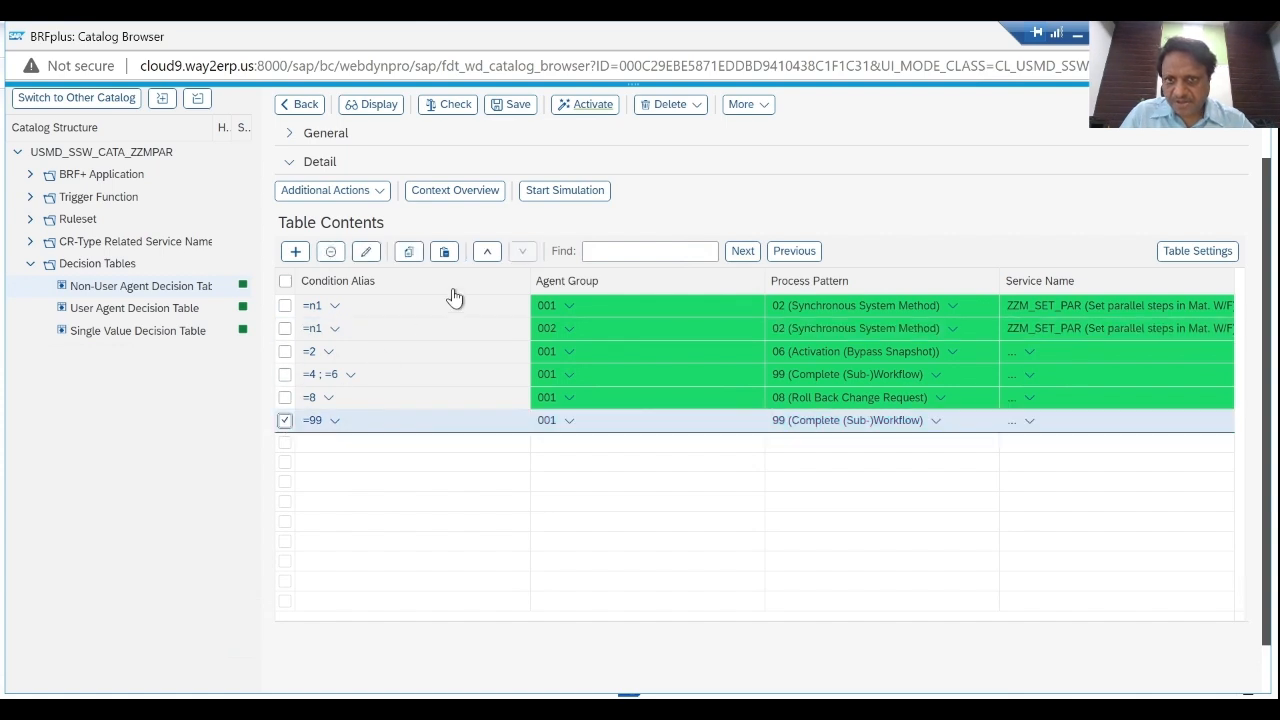
{"action": "left_click", "coordinate": [485, 253]}
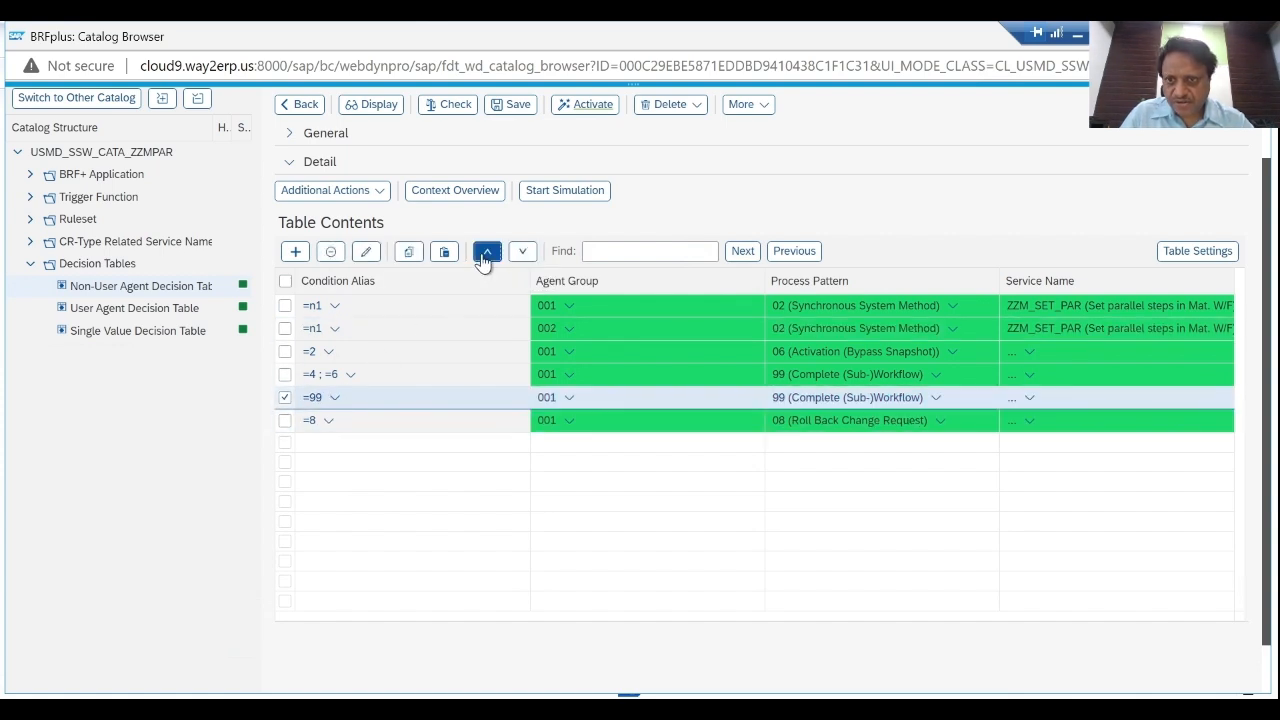
{"action": "left_click", "coordinate": [485, 253]}
{"action": "left_click", "coordinate": [485, 253]}
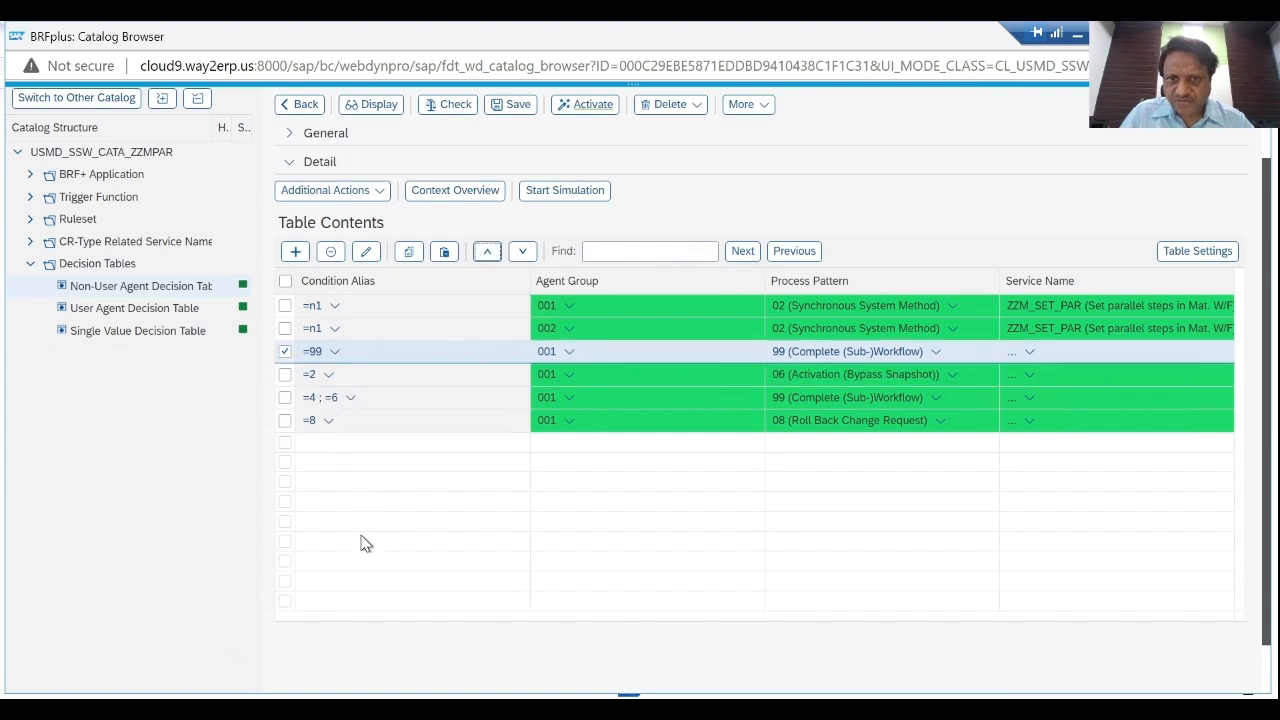
Deselect the =99 row, and save and activate the decision table DT_NON_USER_AGT_GRP_ZZMPARWF
{"action": "left_click", "coordinate": [285, 352]}
{"action": "left_click", "coordinate": [511, 104]}
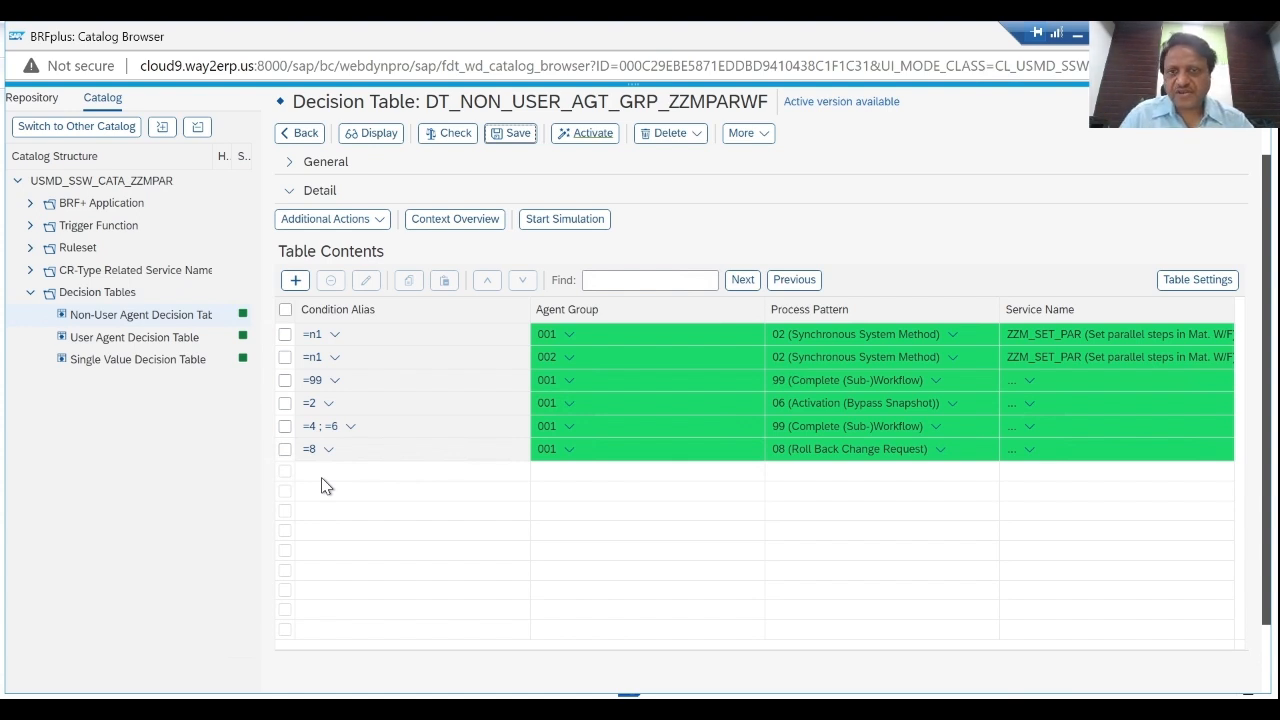
{"action": "left_click", "coordinate": [585, 136]}
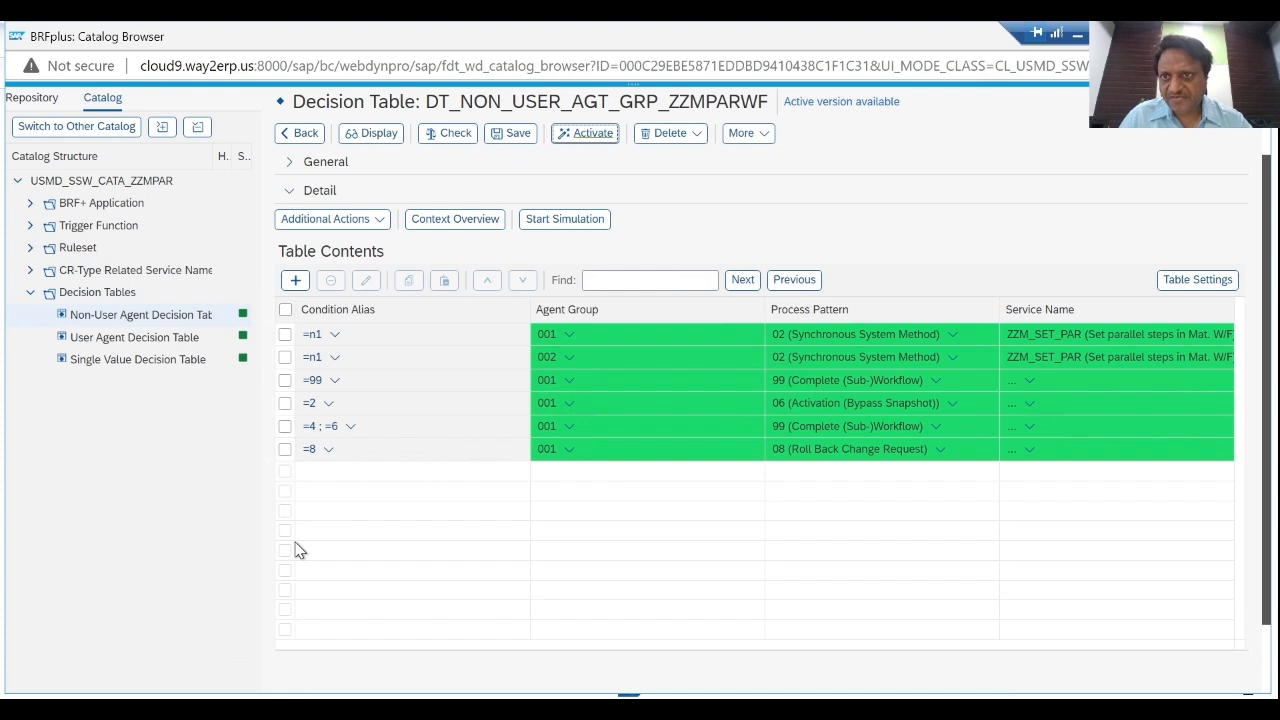
Open the User Agent decision table DT_USER_AGT_GRP_ZZMPARWF in edit mode and activate it
{"action": "left_click", "coordinate": [140, 339]}
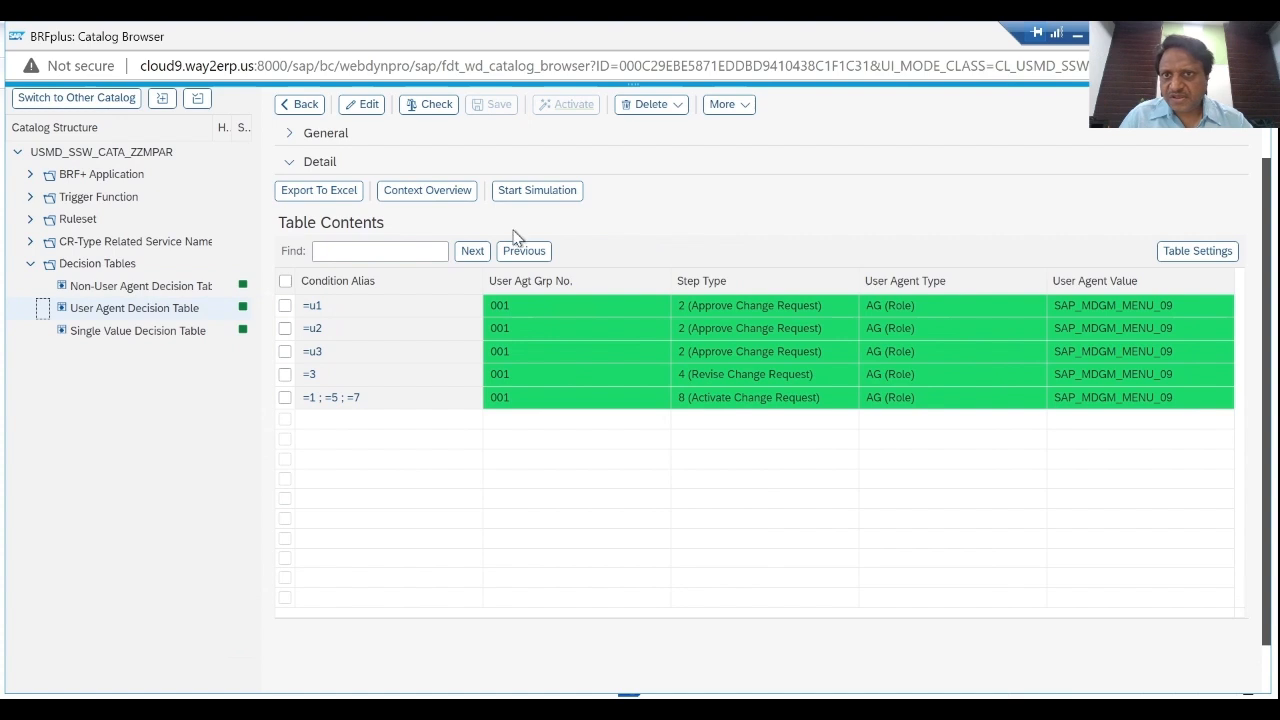
{"action": "scroll", "coordinate": [1268, 193], "scroll_direction": "up", "scroll_amount": 2}
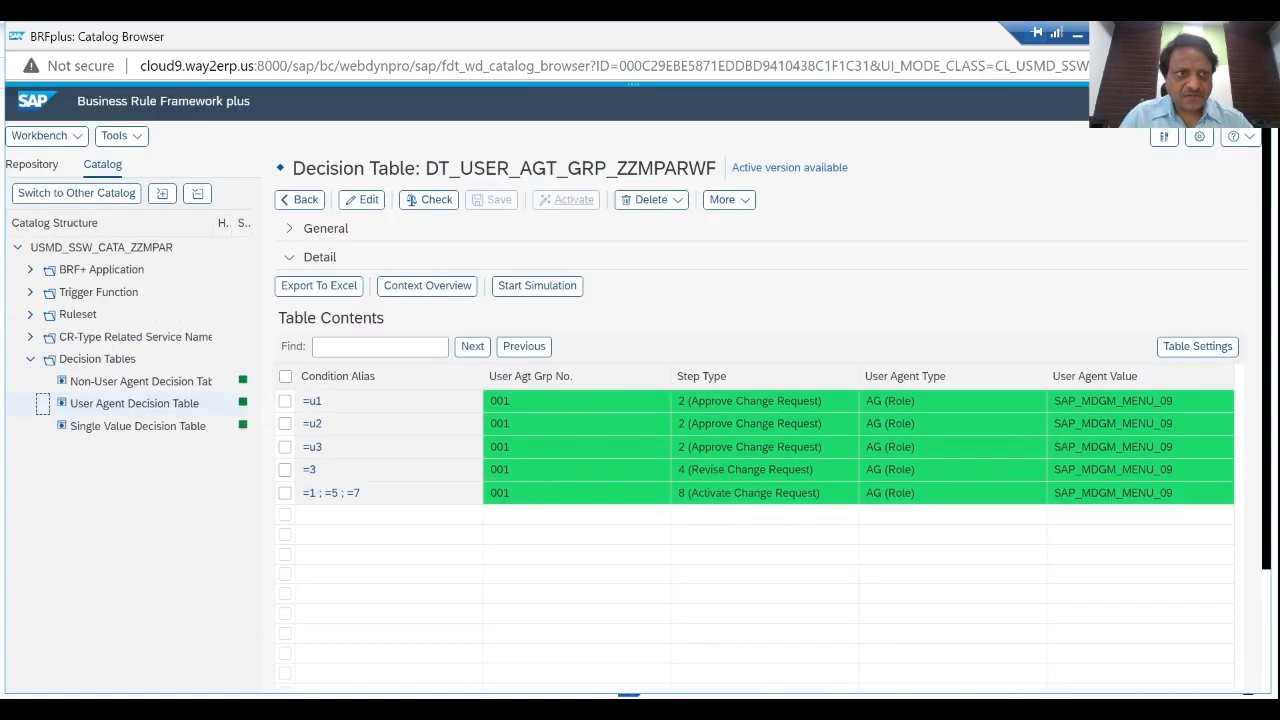
{"action": "left_click", "coordinate": [362, 200]}
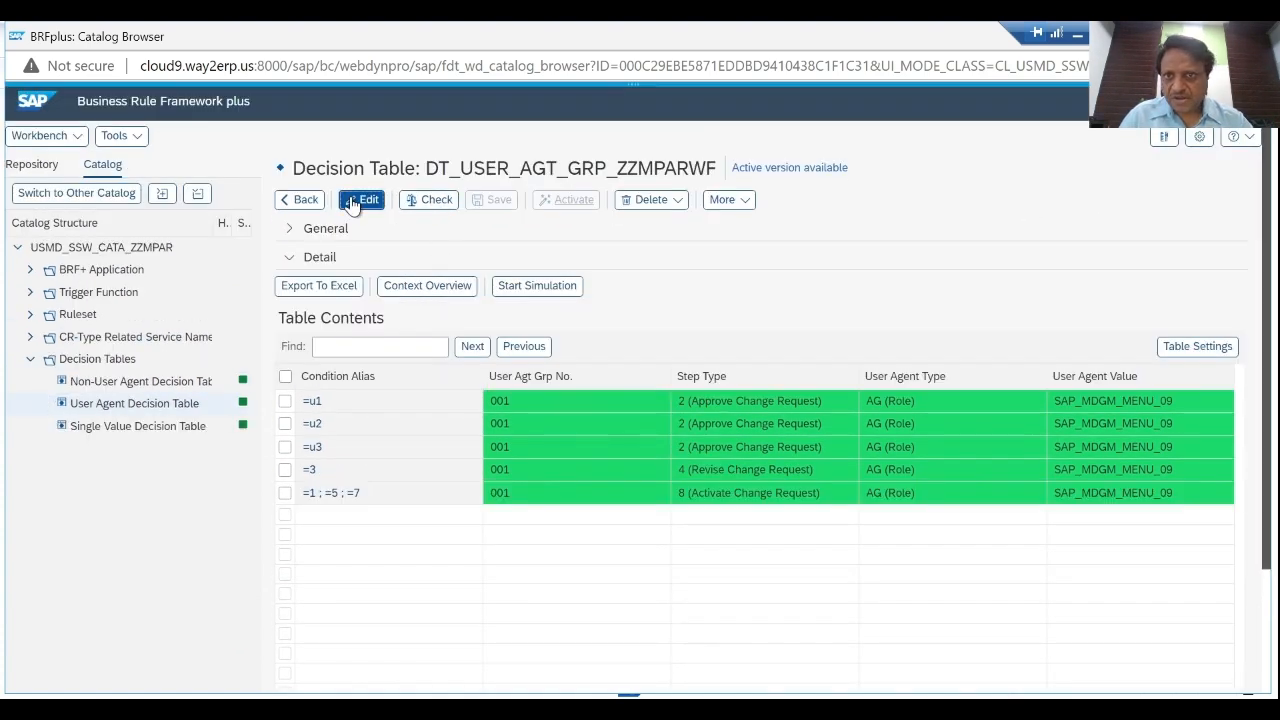
{"action": "left_click", "coordinate": [585, 203]}
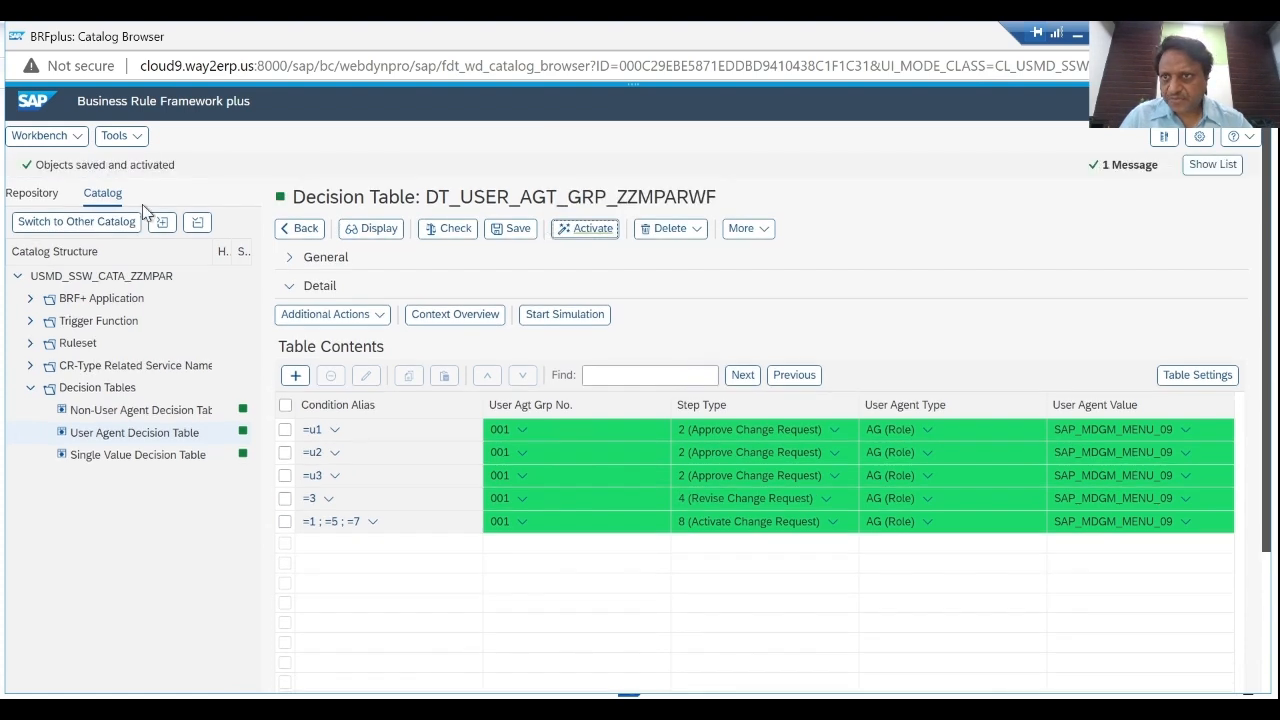
Open the Single Value decision table DT_SINGLE_VAL_ZZMPARWF in edit mode, save it and confirm its activation
{"action": "left_click", "coordinate": [134, 456]}
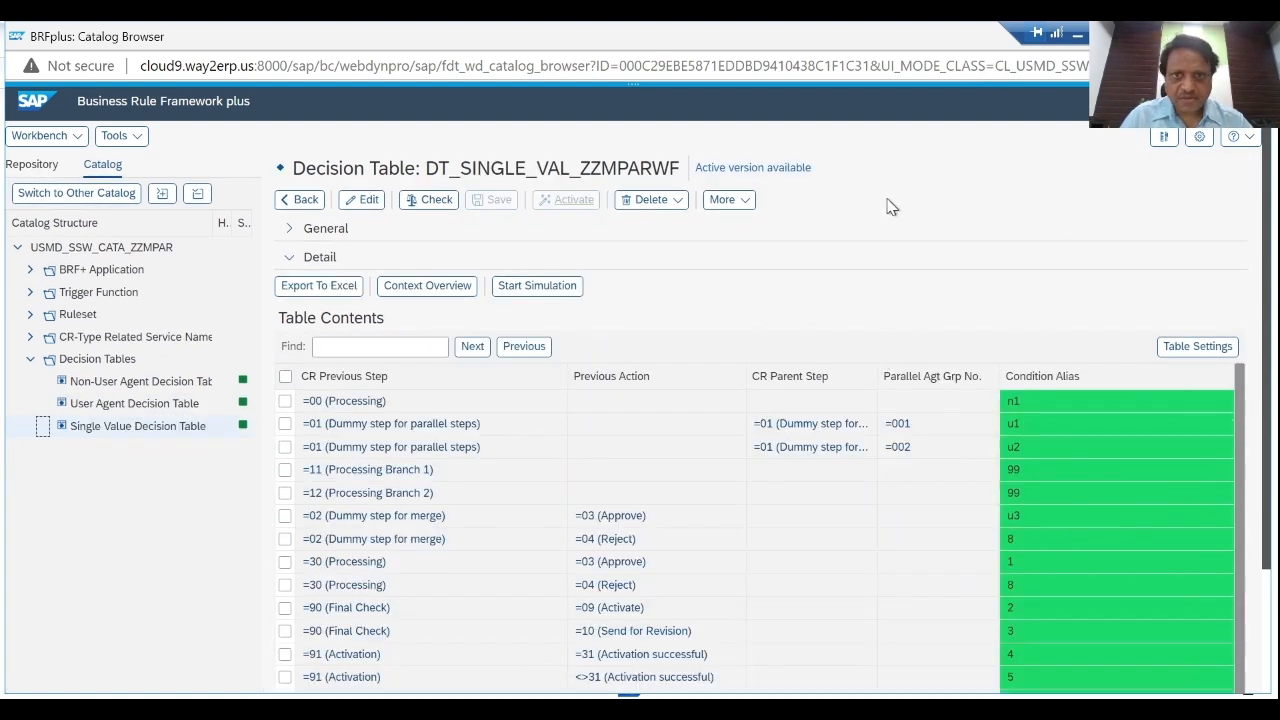
{"action": "left_click", "coordinate": [359, 201]}
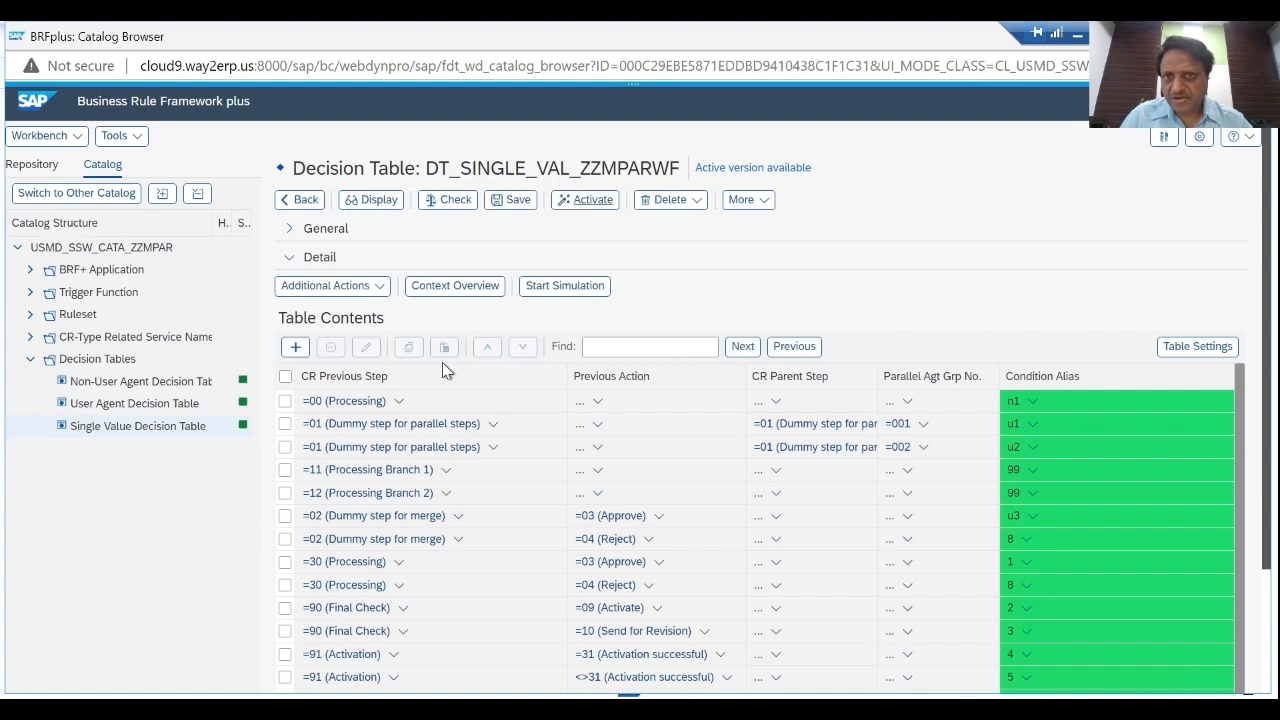
{"action": "left_click", "coordinate": [516, 205]}
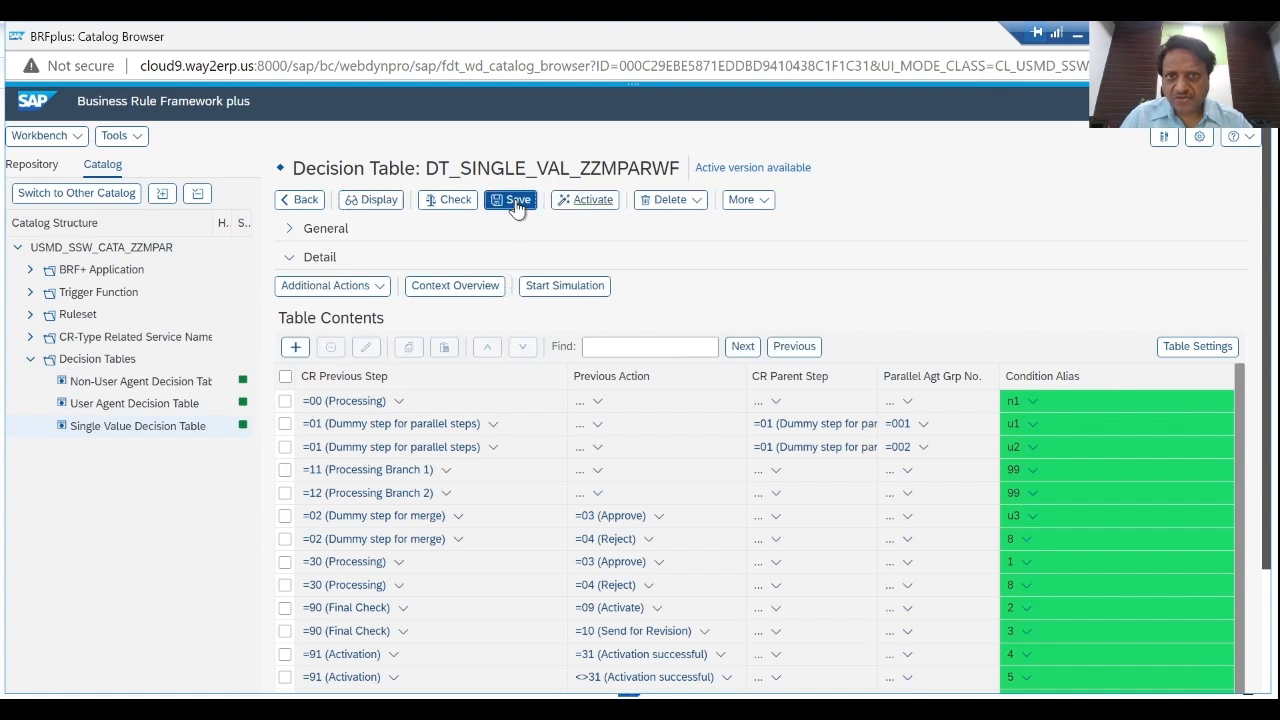
{"action": "left_click", "coordinate": [585, 229]}
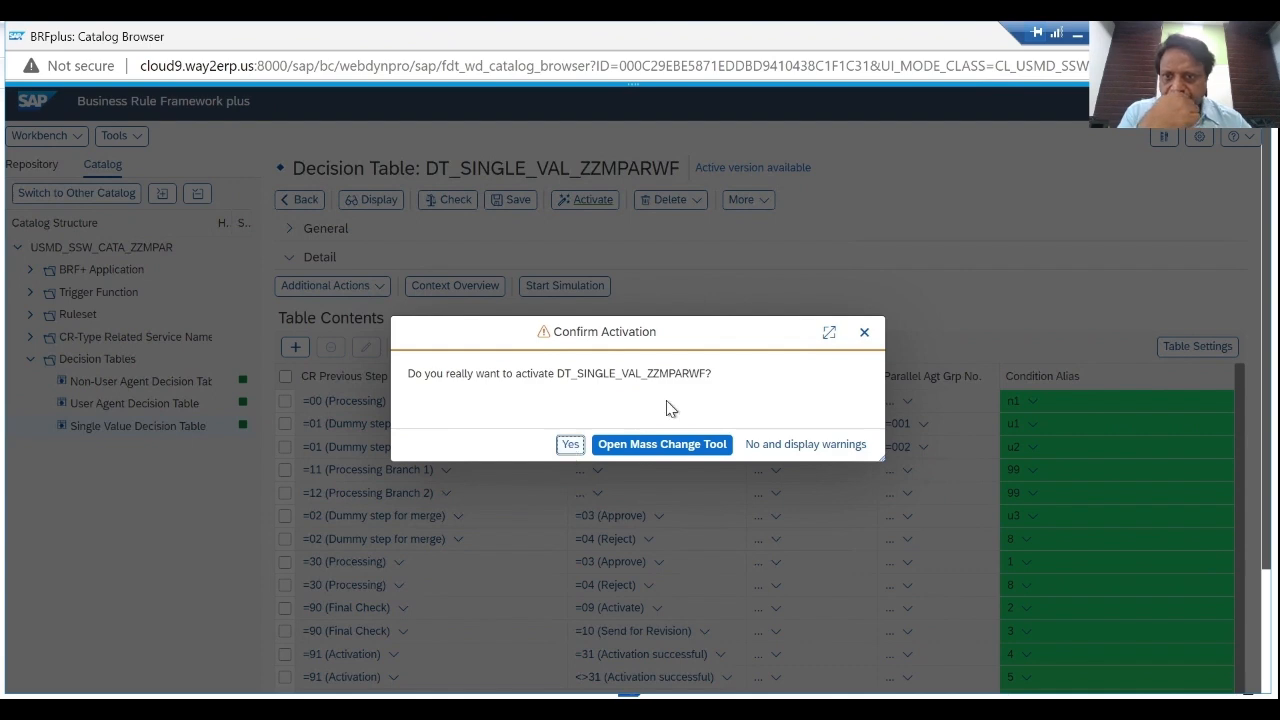
{"action": "key", "text": "Return"}
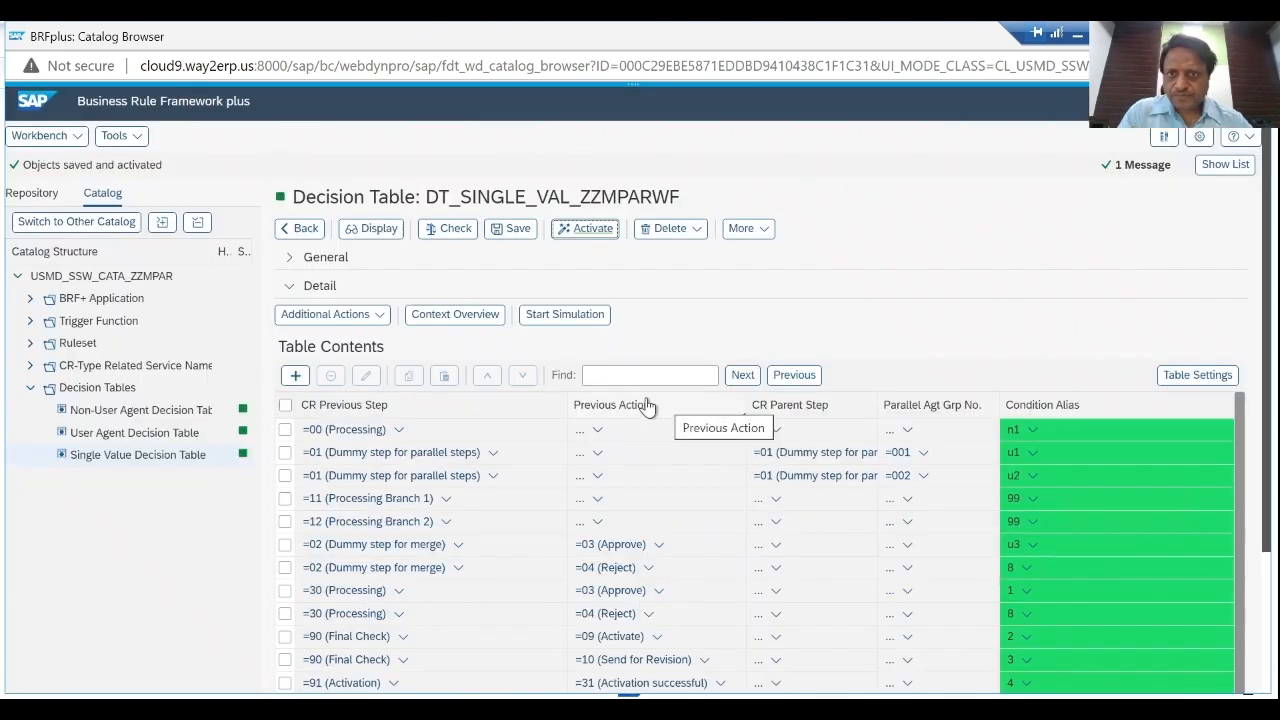
Check the activation status of the User Agent and Non-User Agent decision tables
{"action": "left_click", "coordinate": [130, 435]}
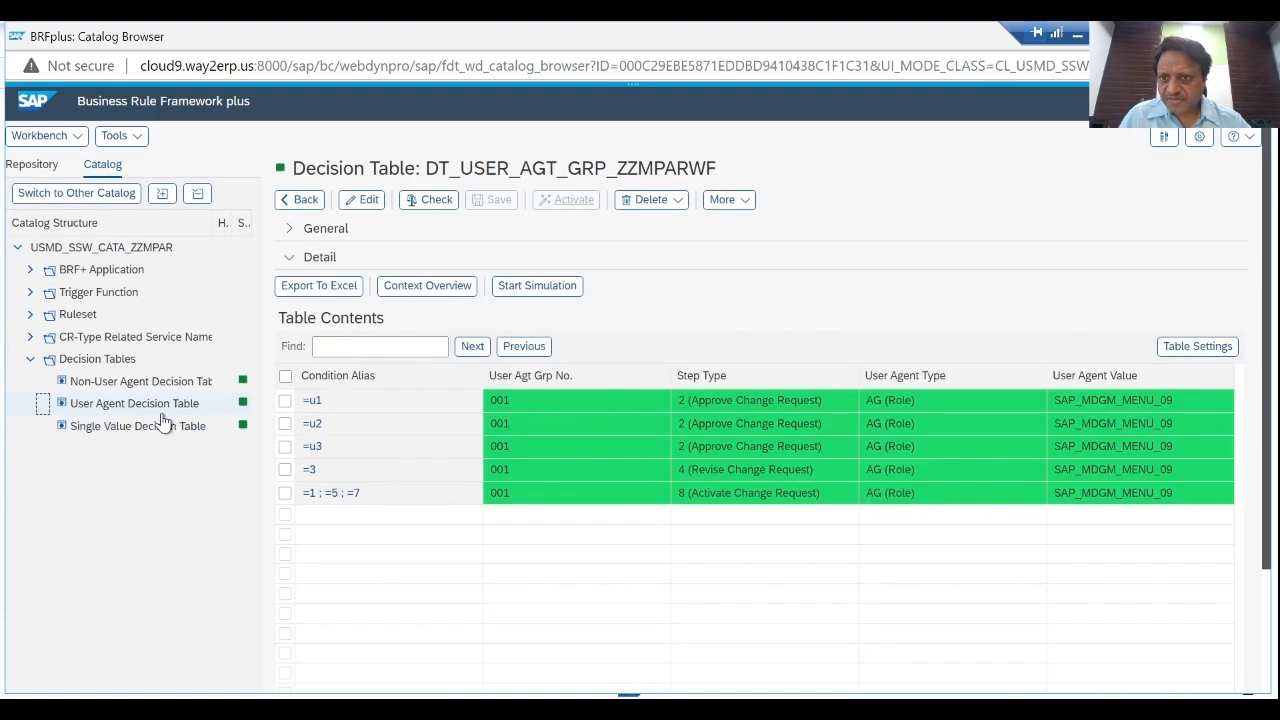
{"action": "left_click", "coordinate": [160, 382]}
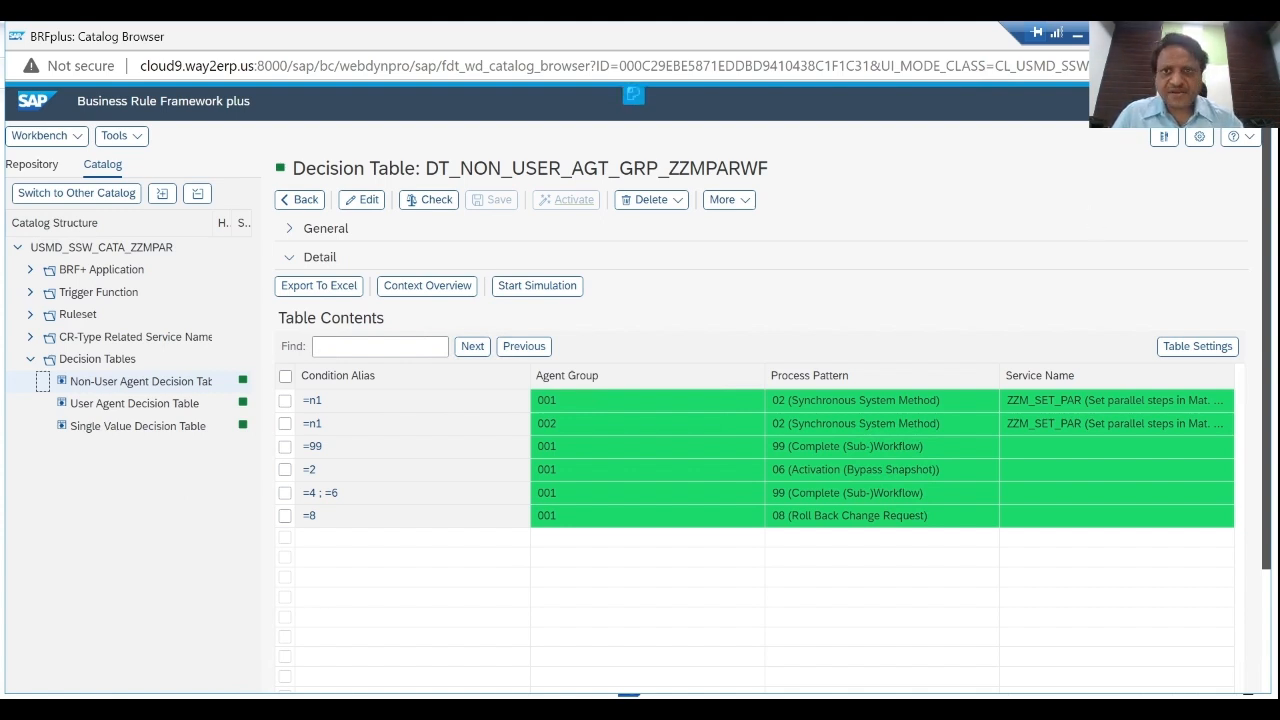
Return to SAP Easy Access in SAP GUI, run transaction SE18 and display the enhancement spot USMD_SSW_SERVICE_PROCESSOR
{"action": "left_click", "coordinate": [1160, 36]}
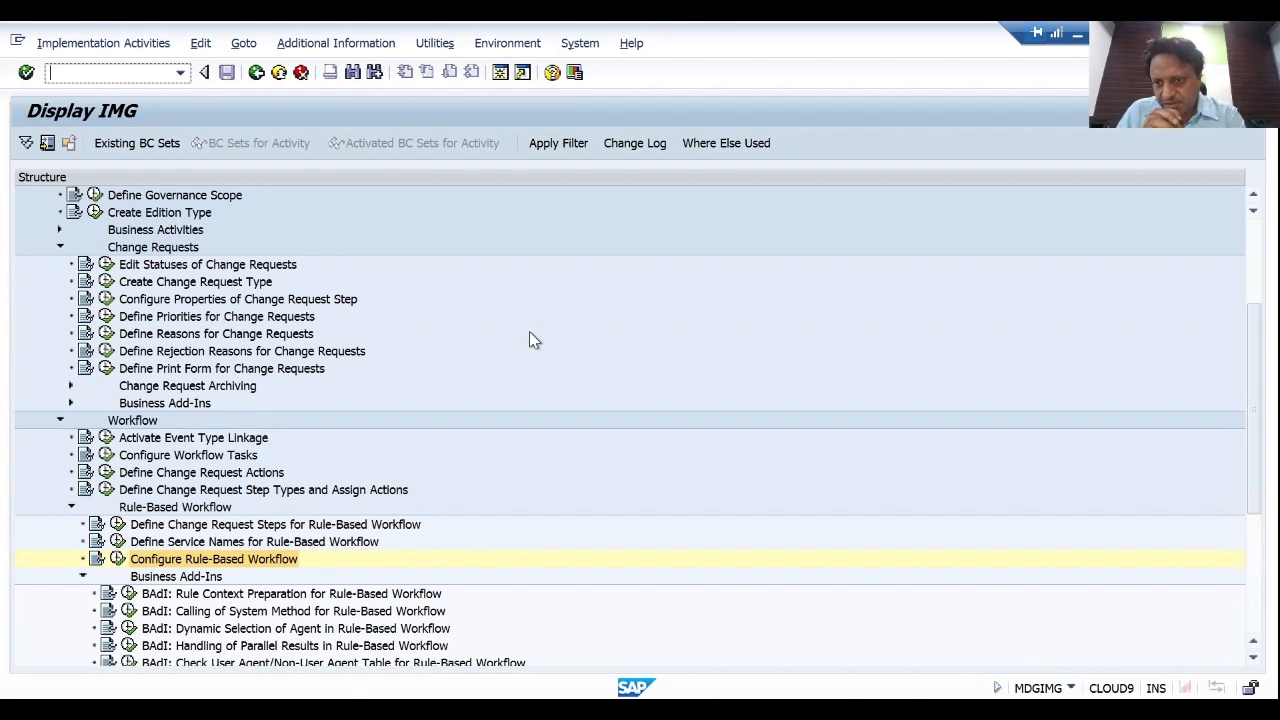
{"action": "left_click", "coordinate": [279, 73]}
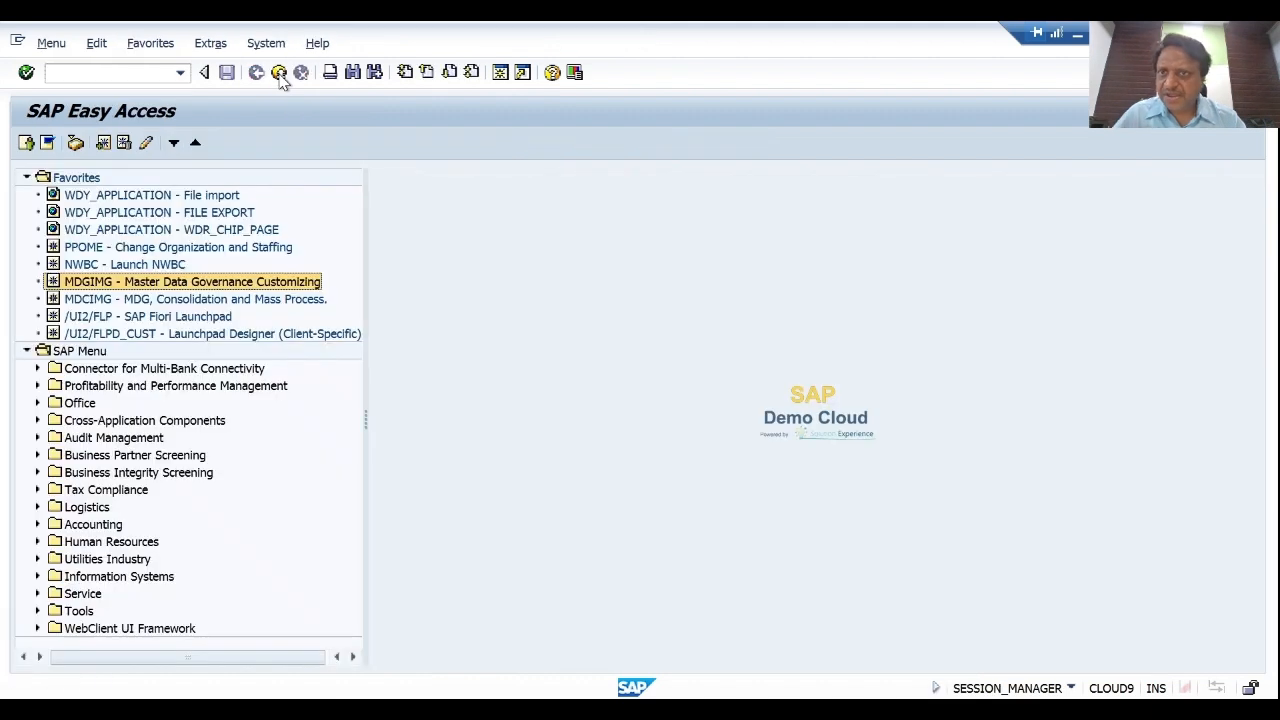
{"action": "left_click", "coordinate": [131, 73]}
{"action": "type", "text": "s"}
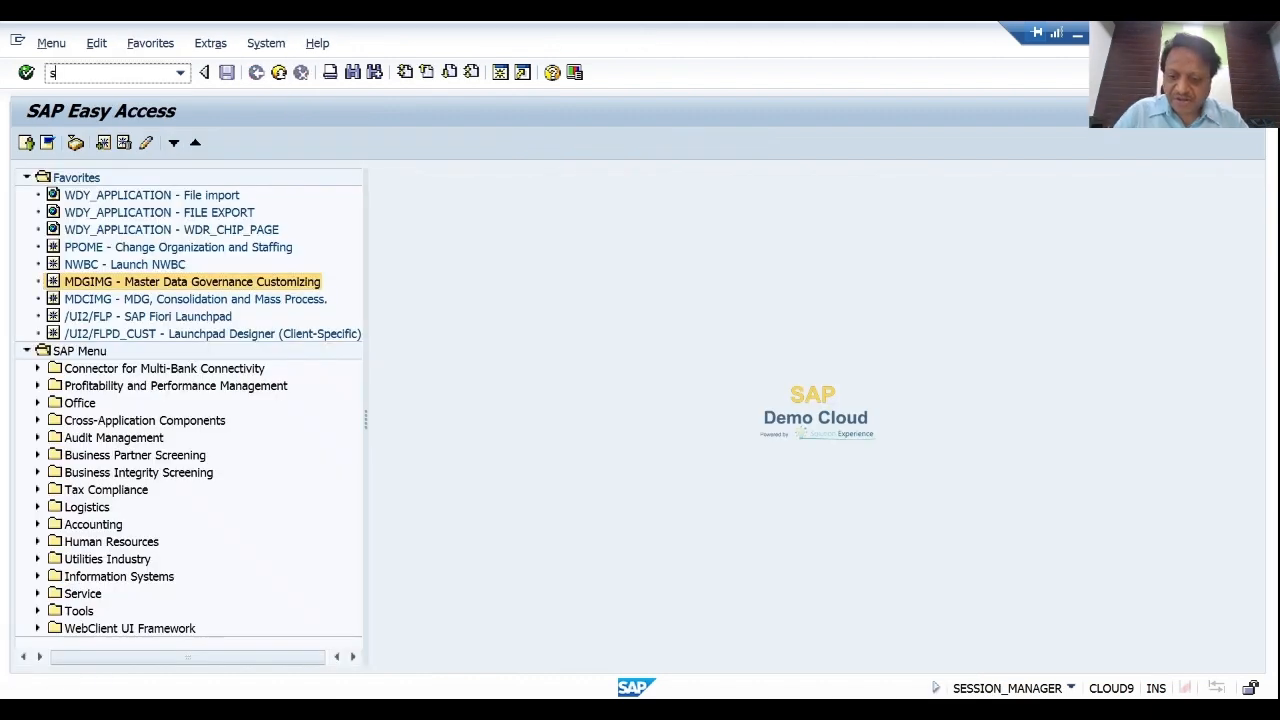
{"action": "type", "text": "e18"}
{"action": "key", "text": "Return"}
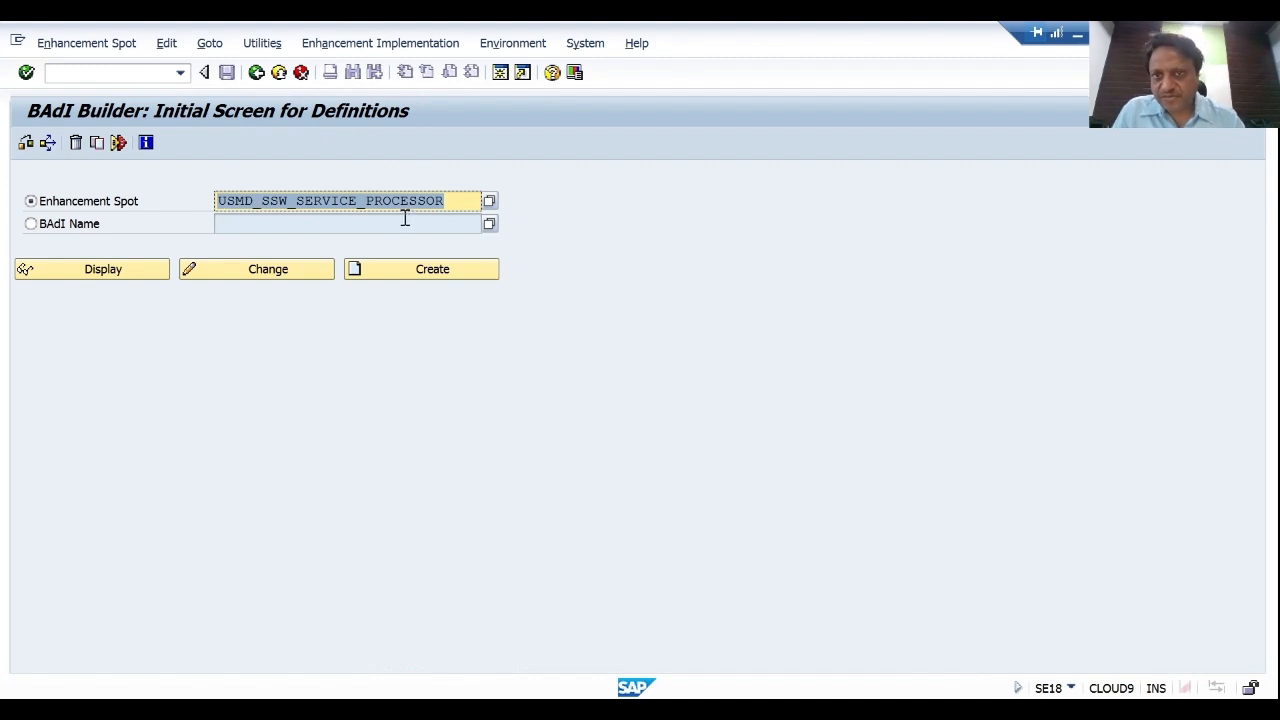
{"action": "left_click", "coordinate": [113, 276]}
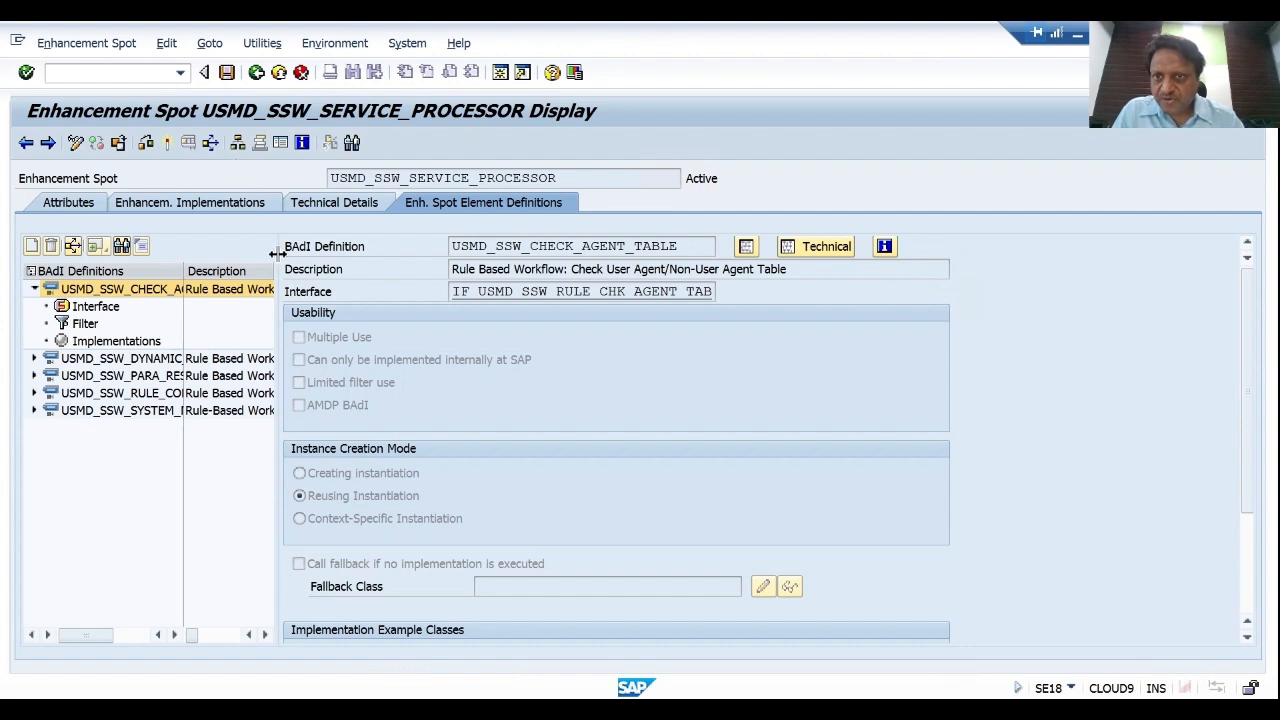
Widen the BAdI definitions list to show full names, and expand USMD_SSW_PARA_RESULT_HANDLER to select its Implementations node
{"action": "left_click_drag", "start_coordinate": [277, 254], "coordinate": [537, 254]}
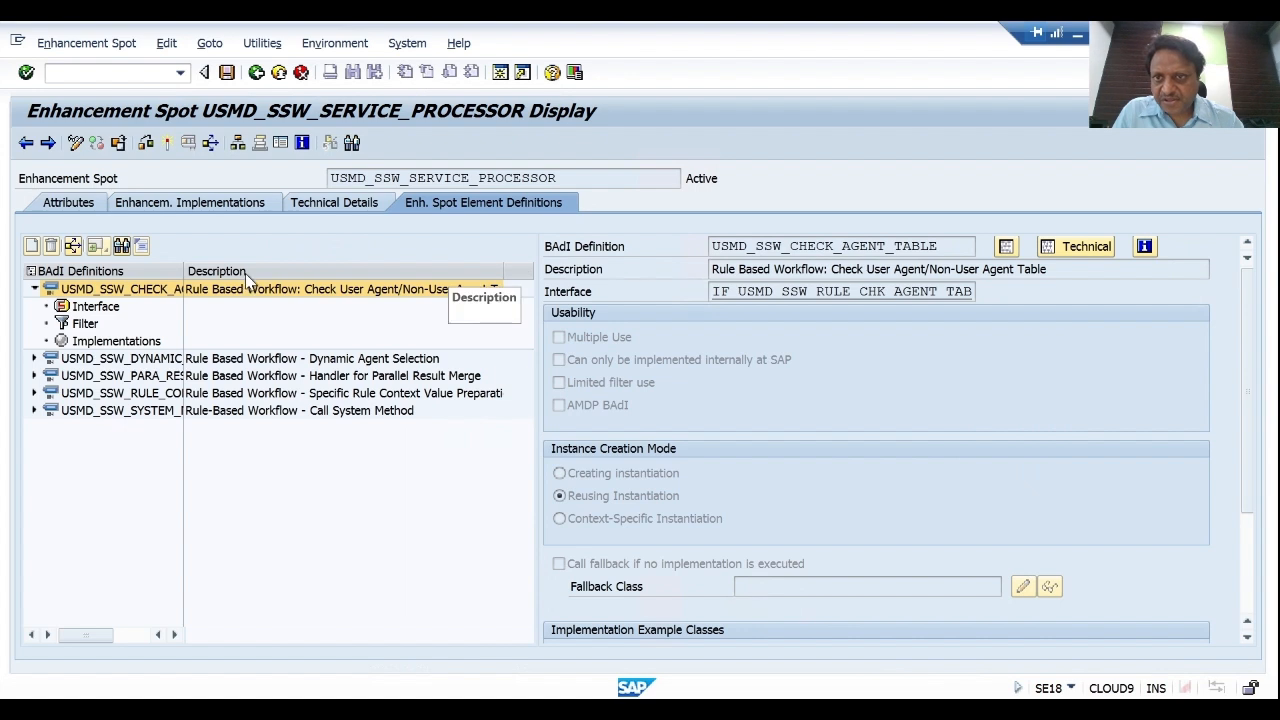
{"action": "left_click", "coordinate": [35, 289]}
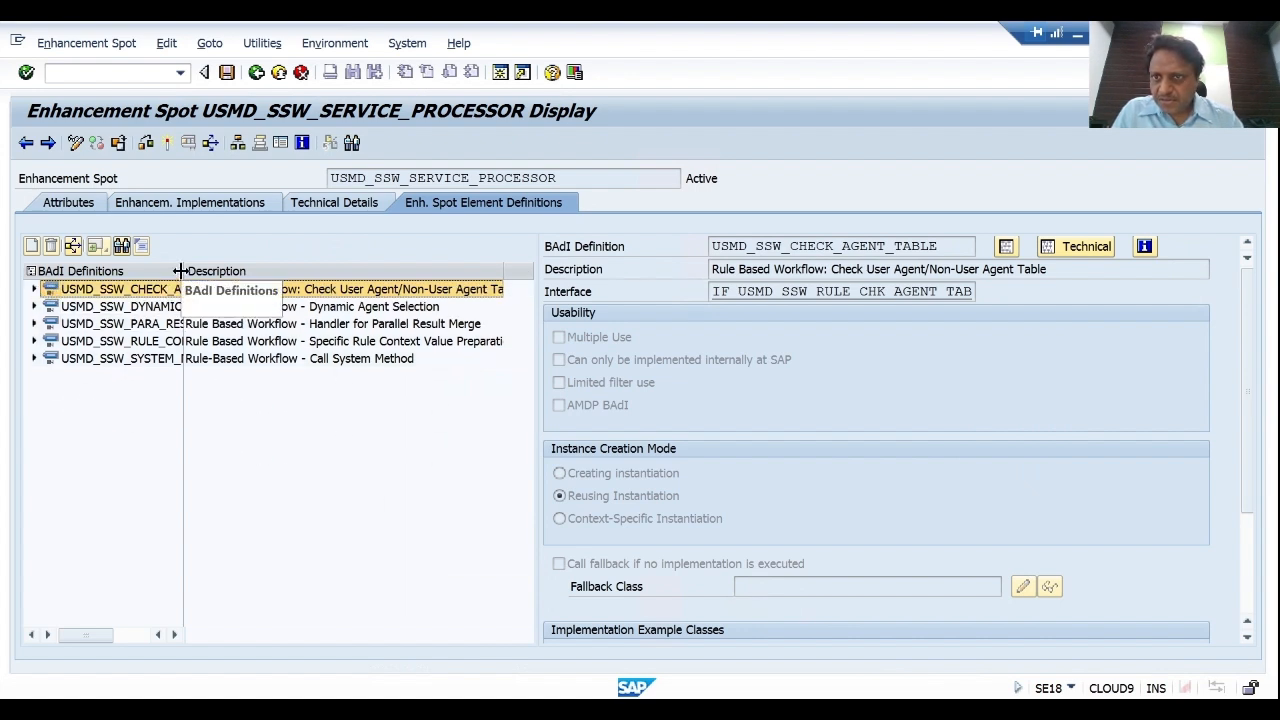
{"action": "left_click_drag", "start_coordinate": [181, 270], "coordinate": [321, 268]}
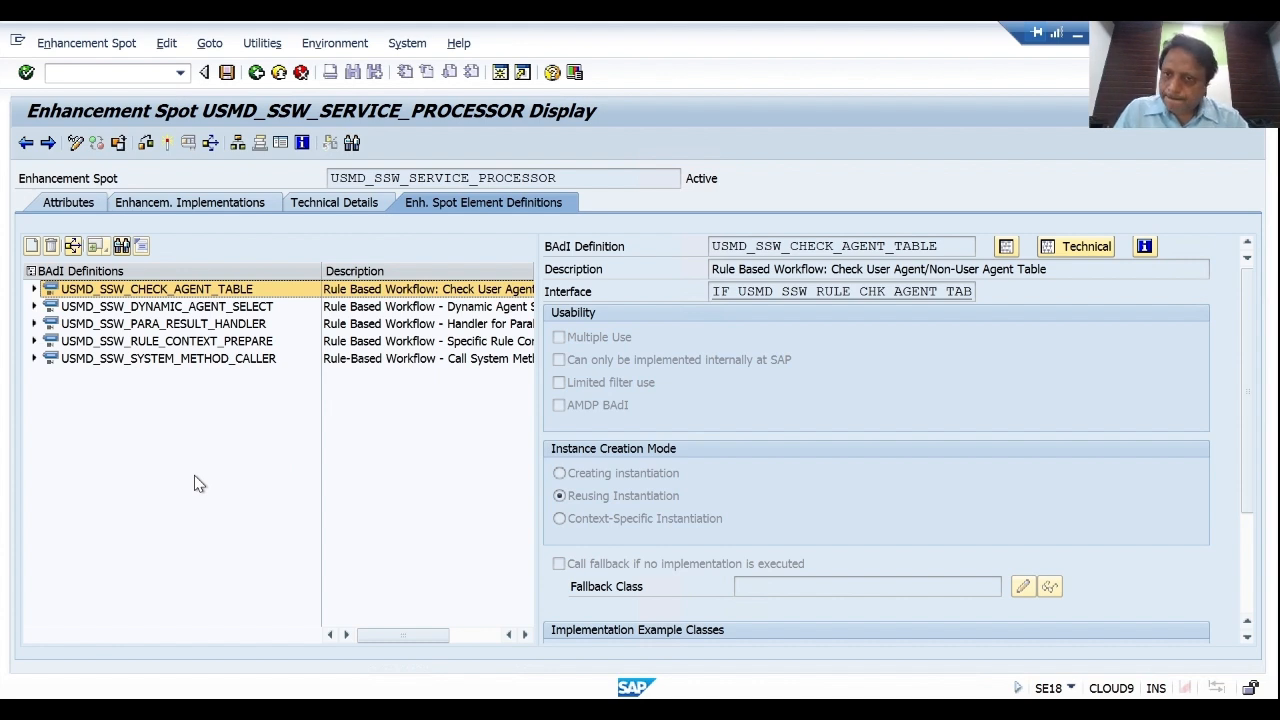
{"action": "left_click", "coordinate": [168, 324]}
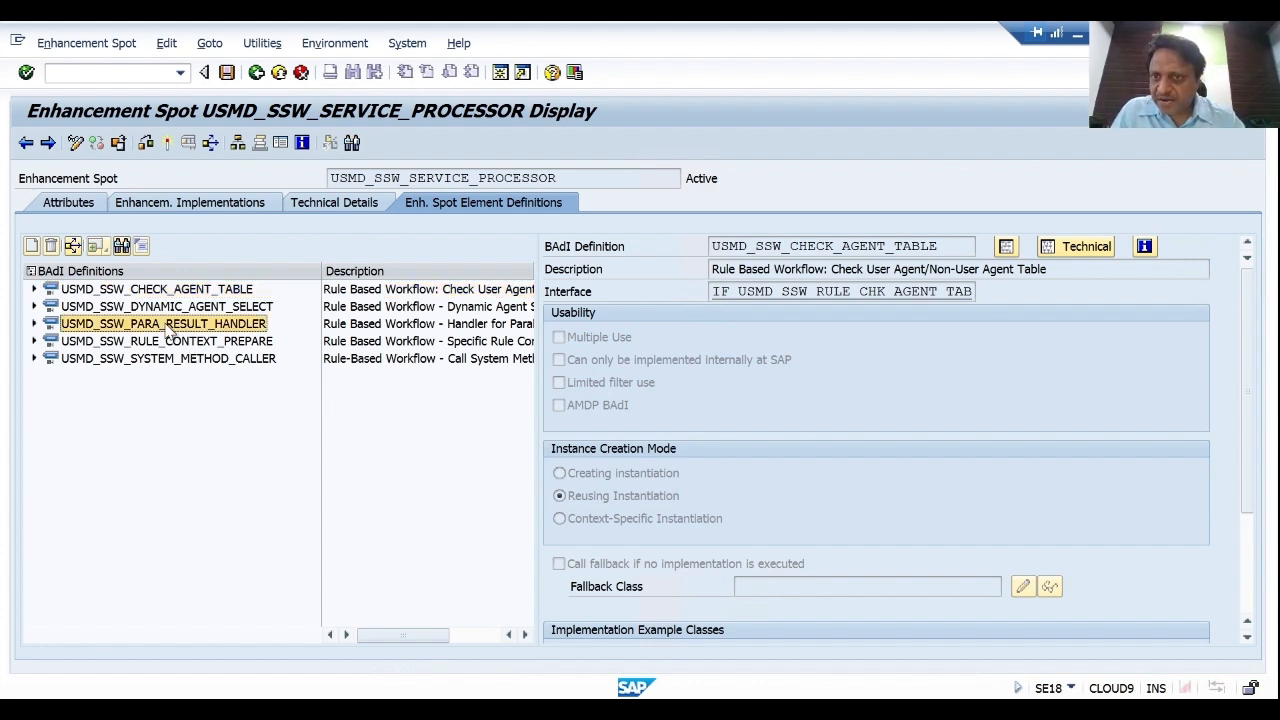
{"action": "left_click", "coordinate": [34, 324]}
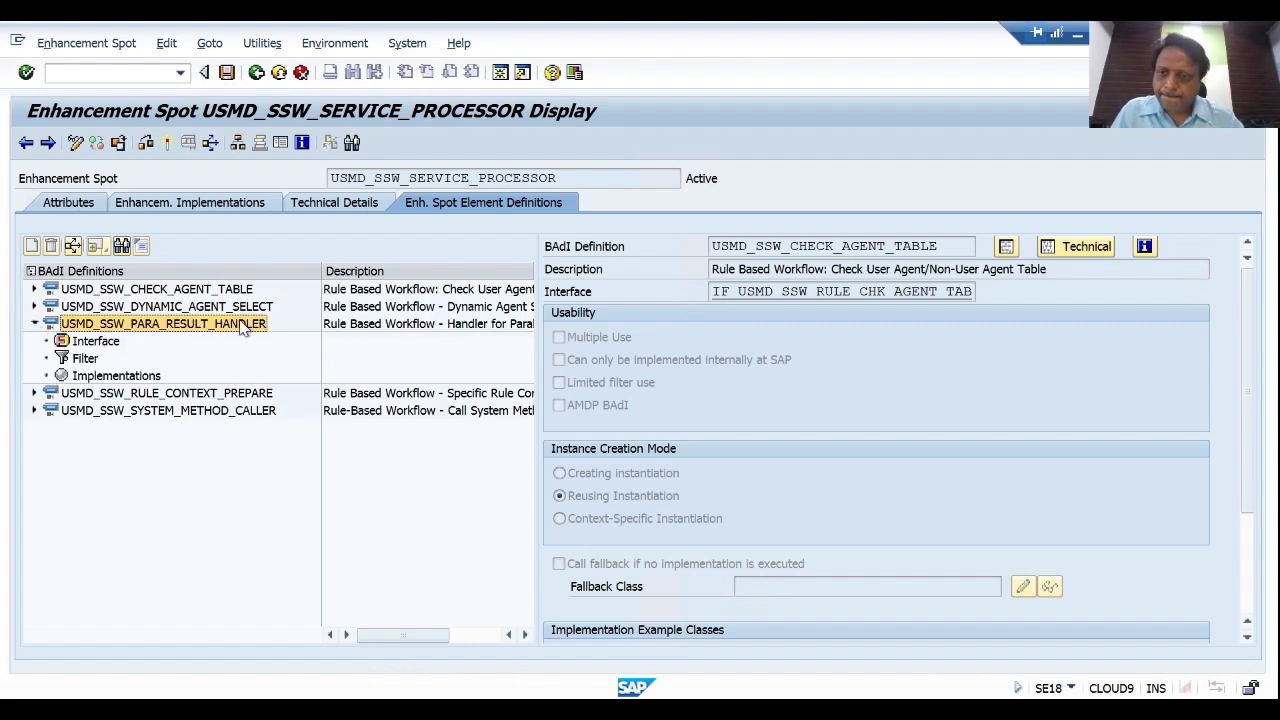
{"action": "left_click", "coordinate": [116, 375]}
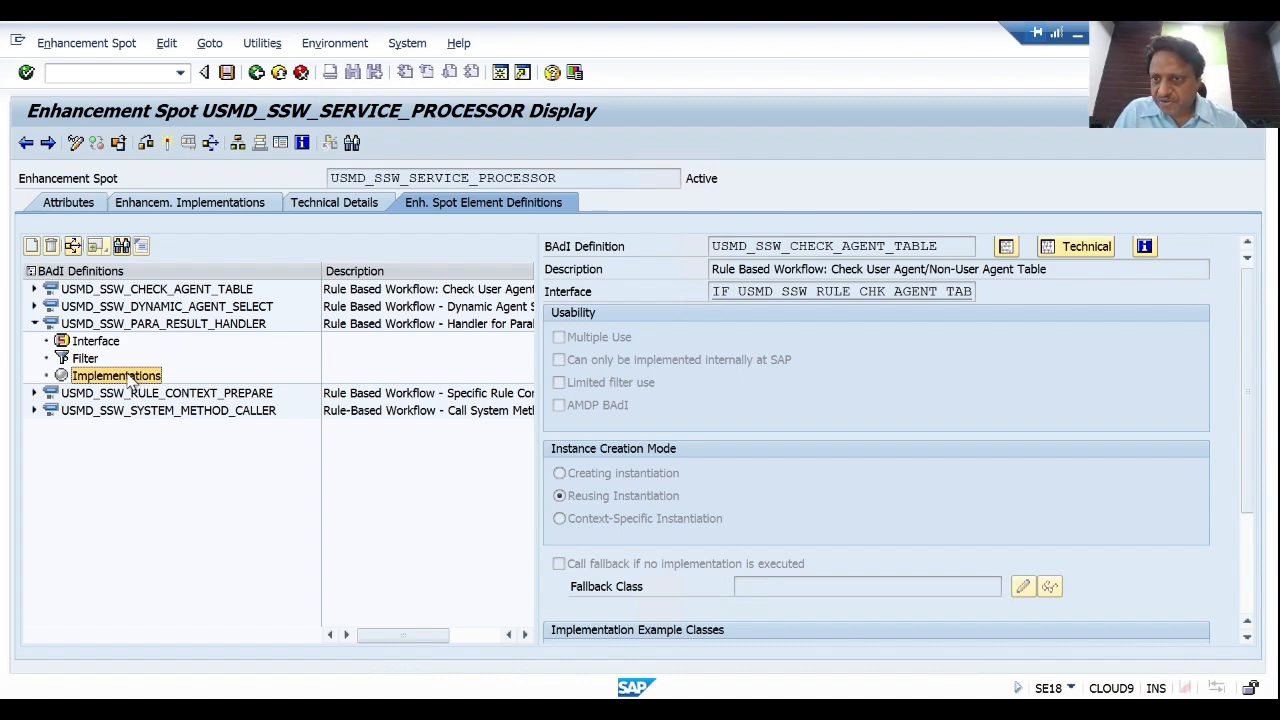
Start a new BAdI implementation for USMD_SSW_PARA_RESULT_HANDLER and open the creation of a new enhancement implementation for it
{"action": "double_click", "coordinate": [125, 382]}
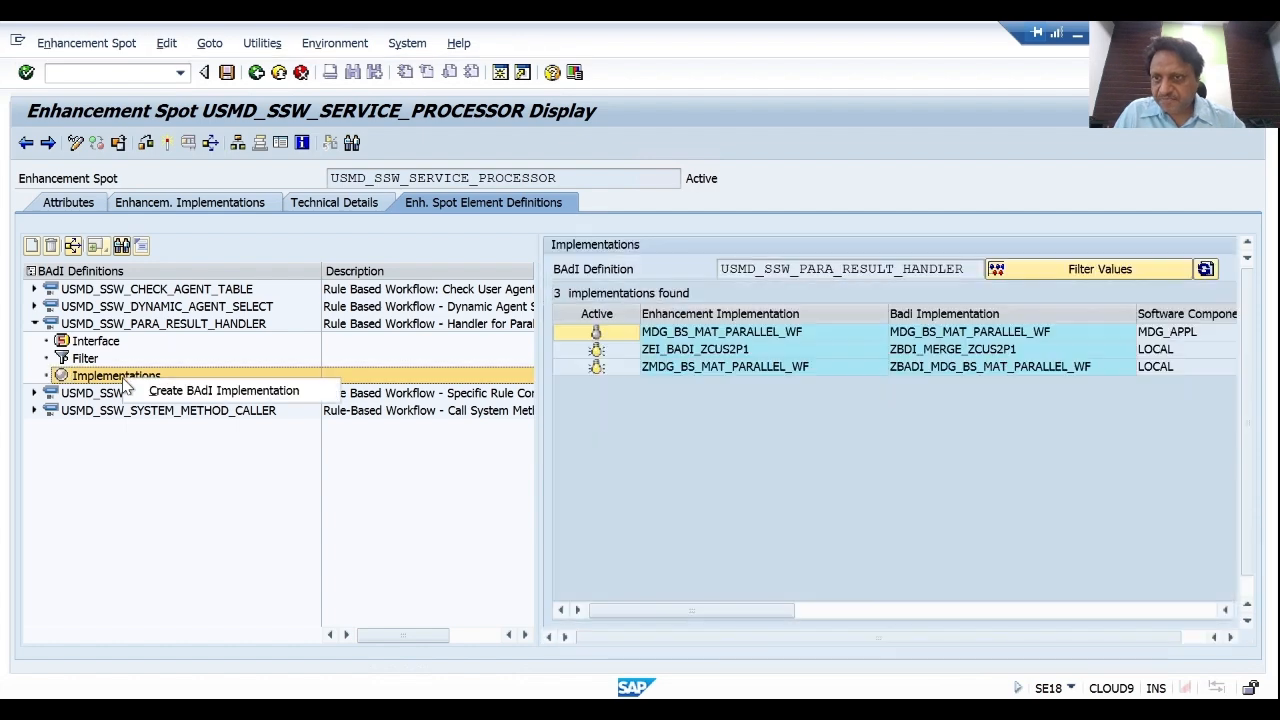
{"action": "left_click", "coordinate": [200, 391]}
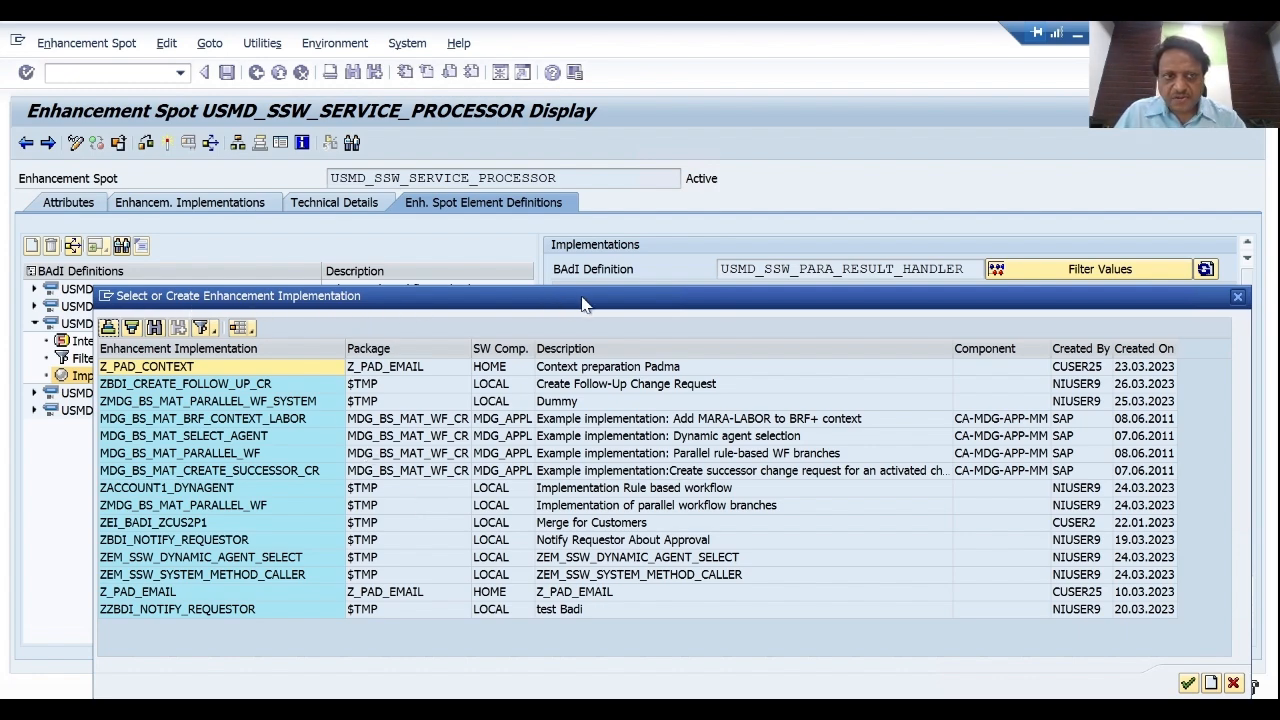
{"action": "left_click_drag", "start_coordinate": [583, 303], "coordinate": [568, 118]}
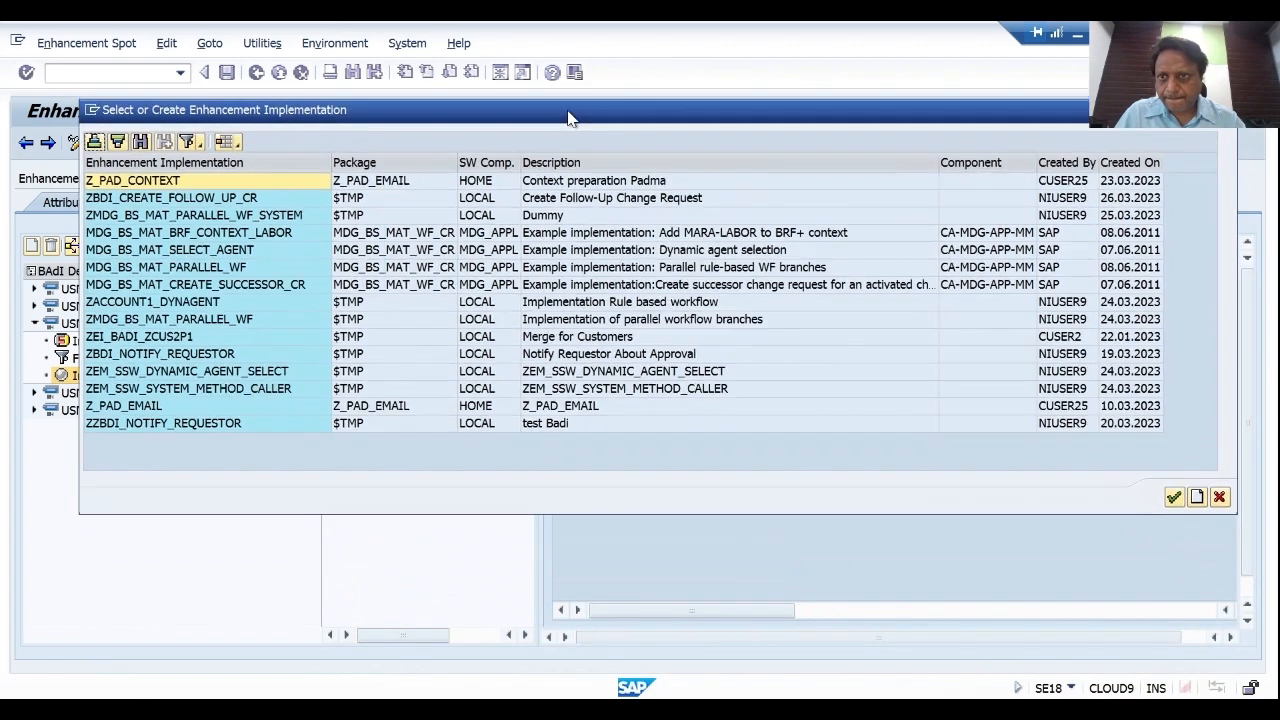
{"action": "left_click", "coordinate": [1197, 497]}
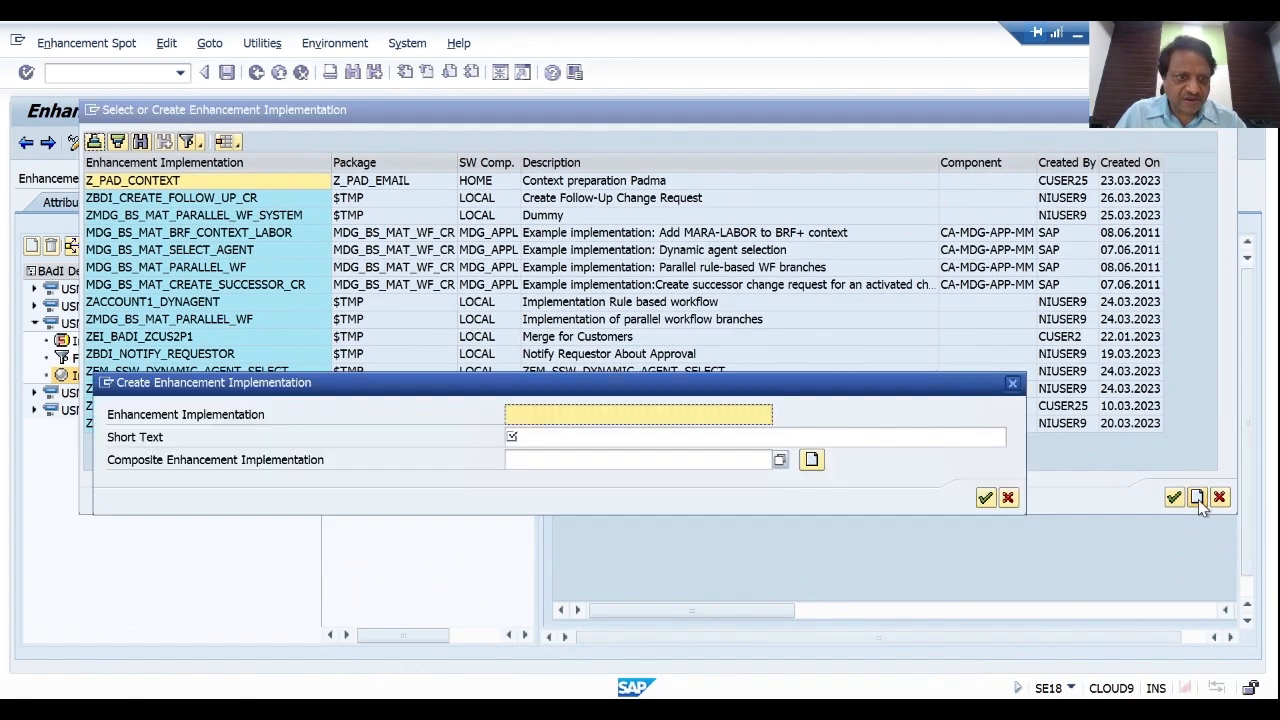
Name the new enhancement implementation ZZM_BS_MAT_PAR_WF
{"action": "left_click", "coordinate": [540, 415]}
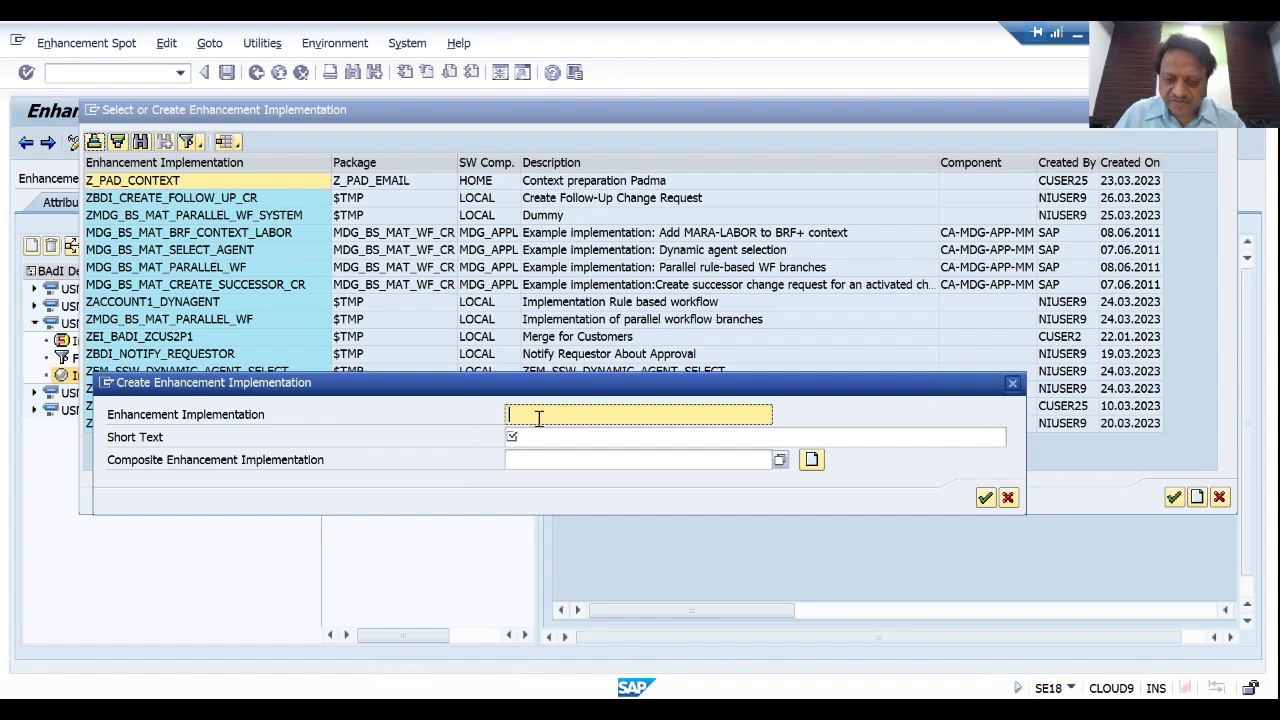
{"action": "type", "text": "zzm"}
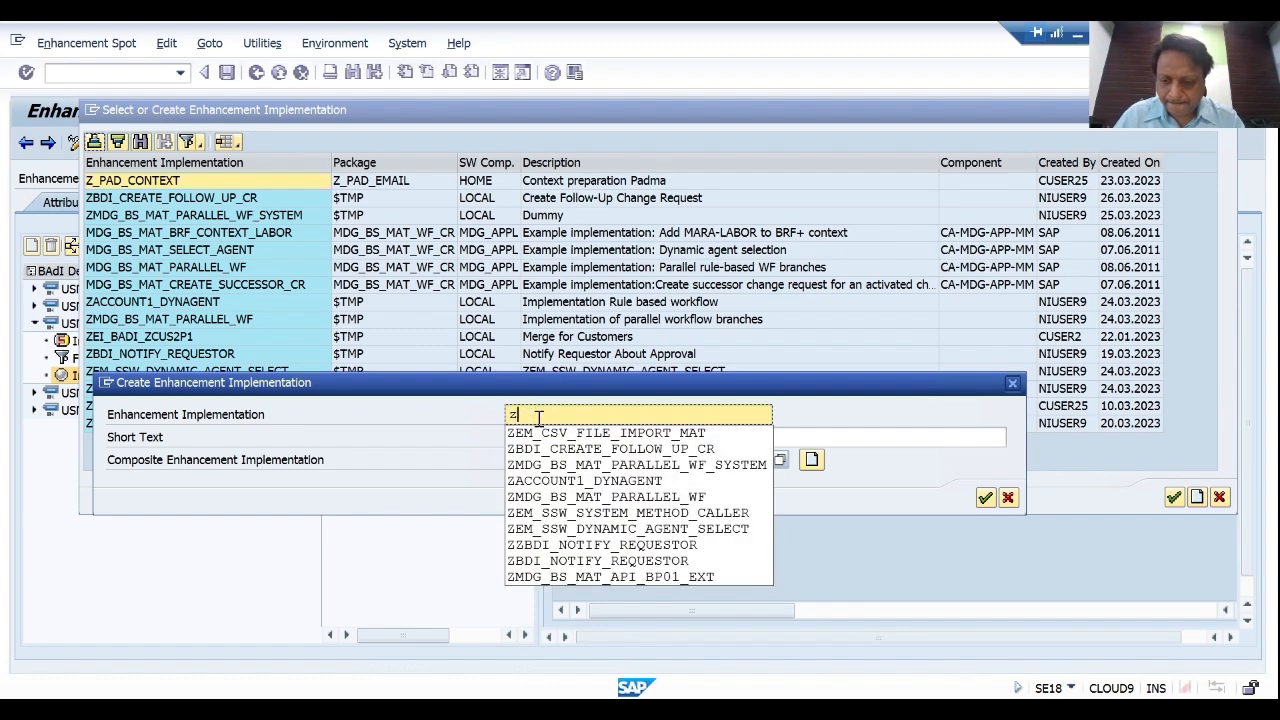
{"action": "key", "text": "Return"}
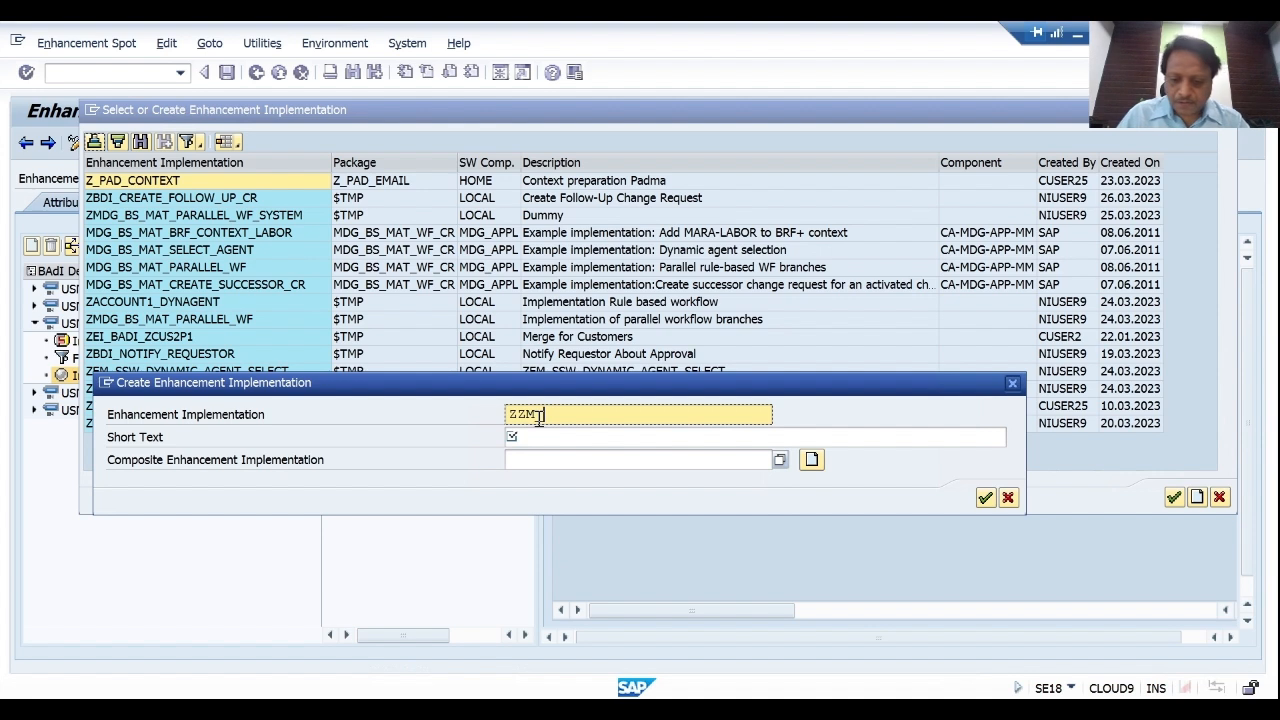
{"action": "type", "text": "_BS_MAT"}
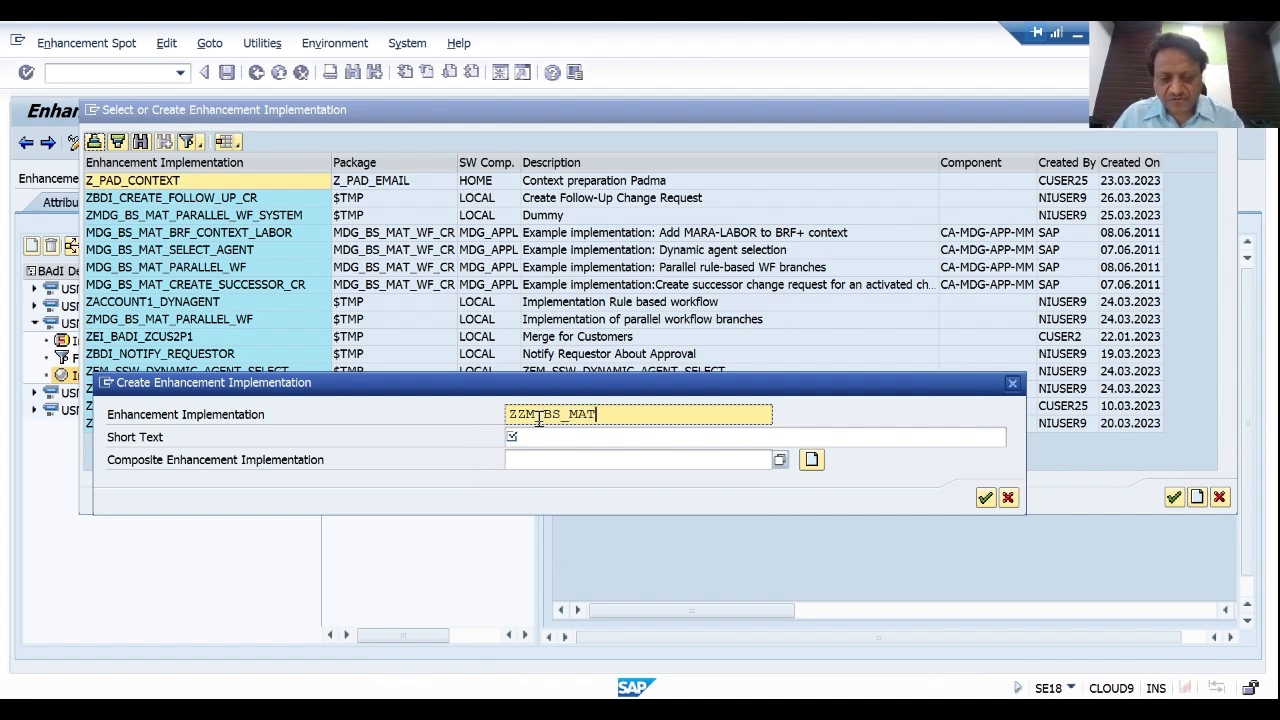
{"action": "type", "text": "_"}
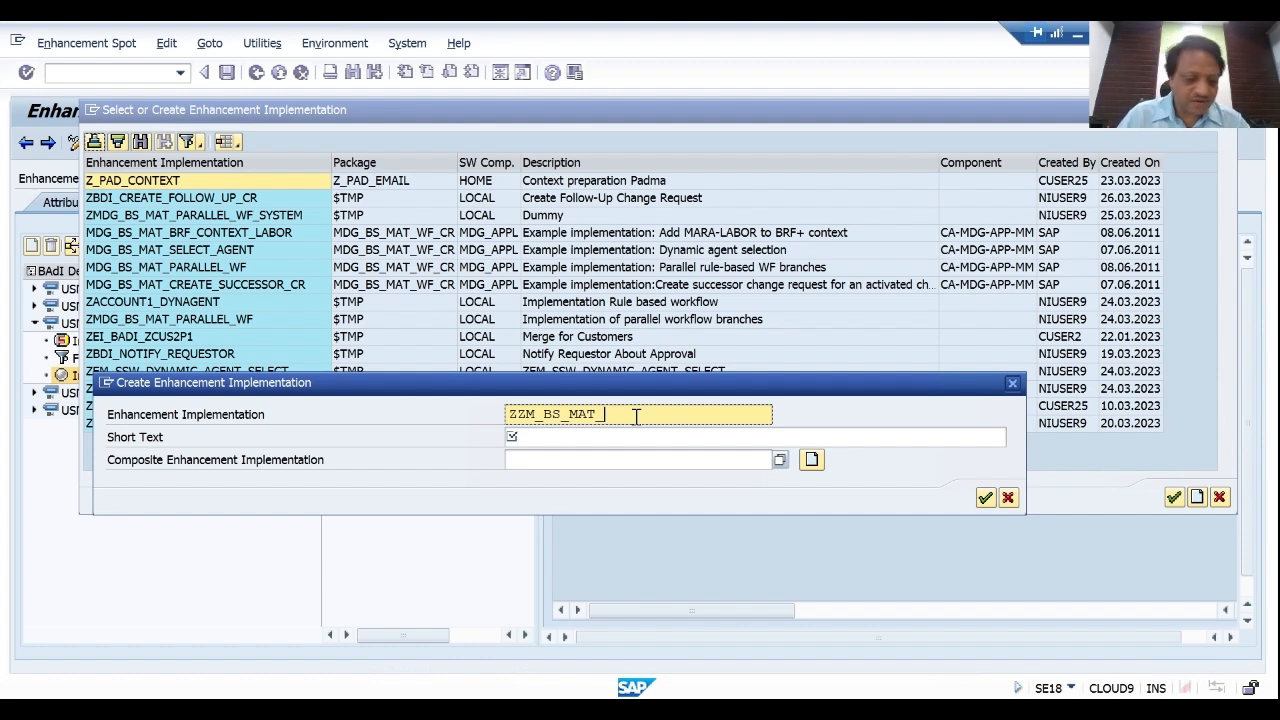
{"action": "type", "text": "PARA"}
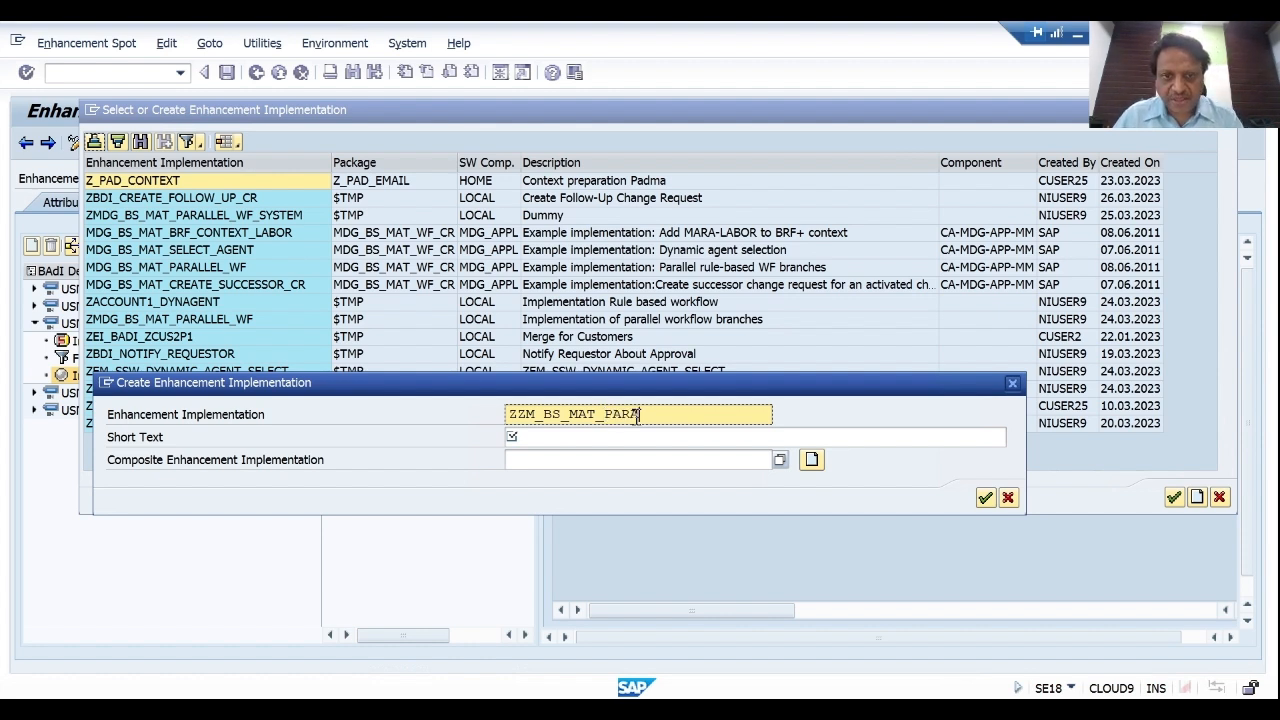
{"action": "key", "text": "BackSpace"}
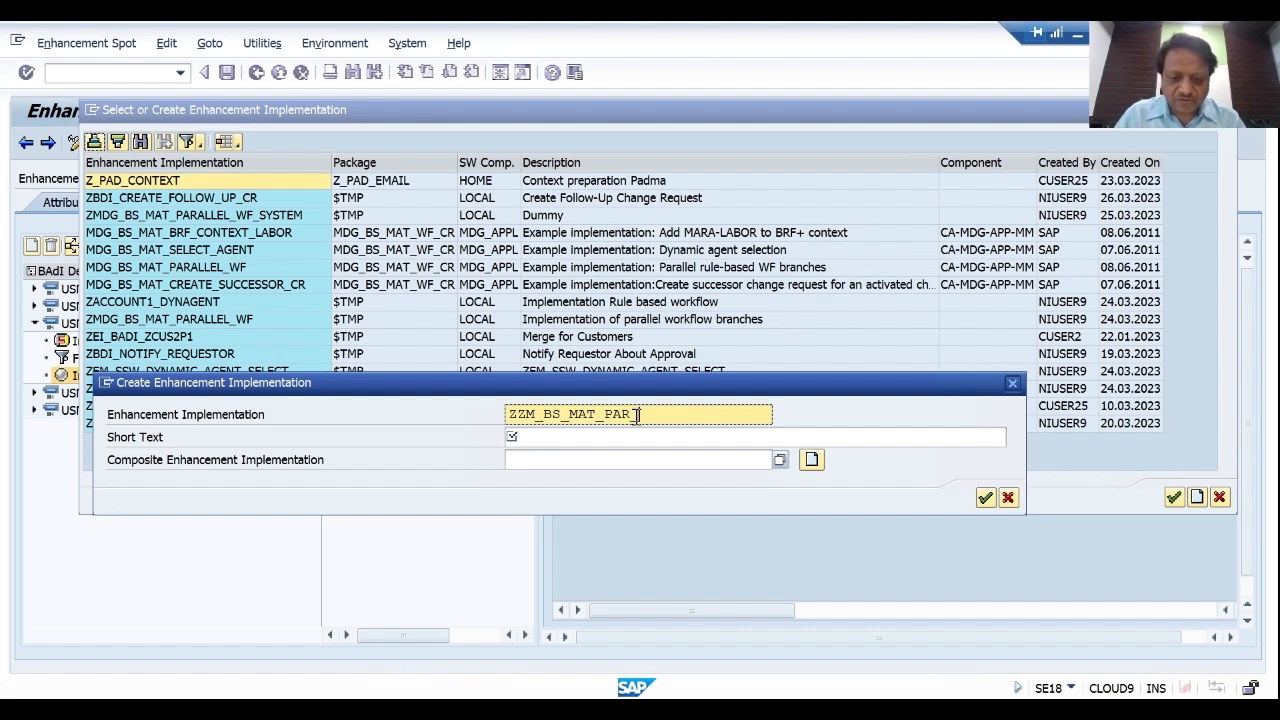
{"action": "type", "text": "_WF"}
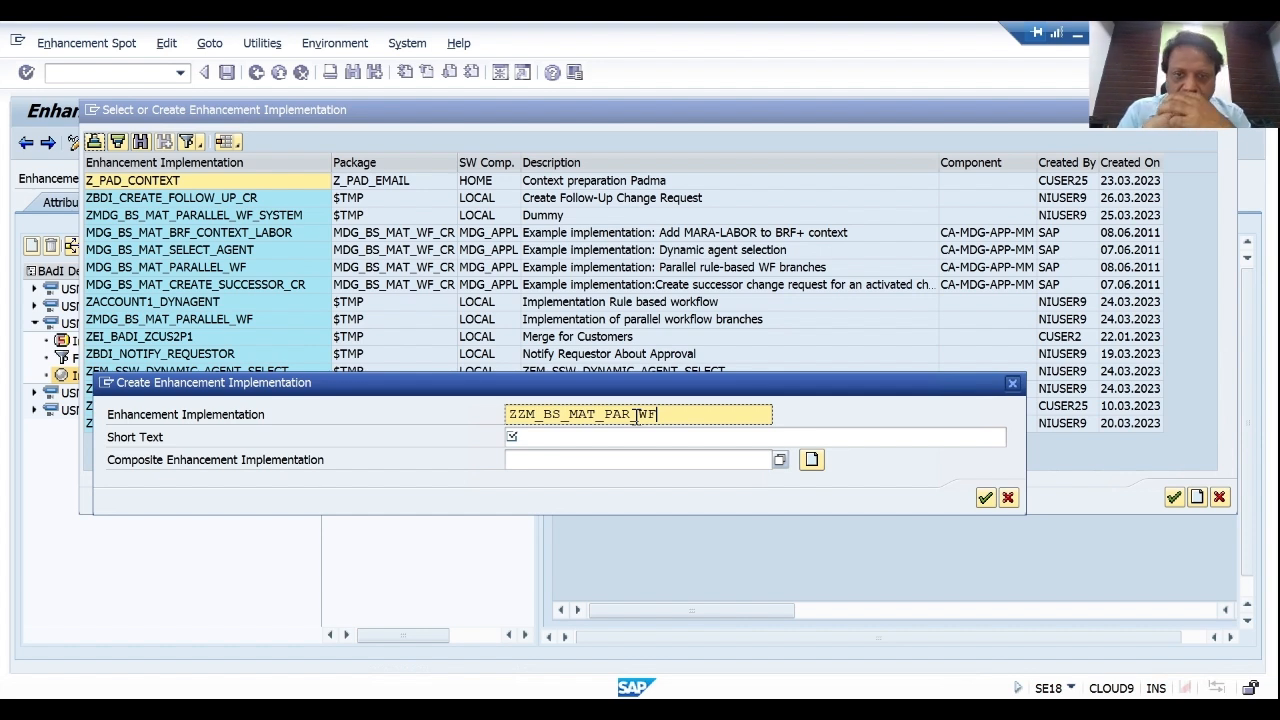
Set the short text to "Implementation for parallel workflows" and create the enhancement implementation as a local object
{"action": "left_click", "coordinate": [565, 437]}
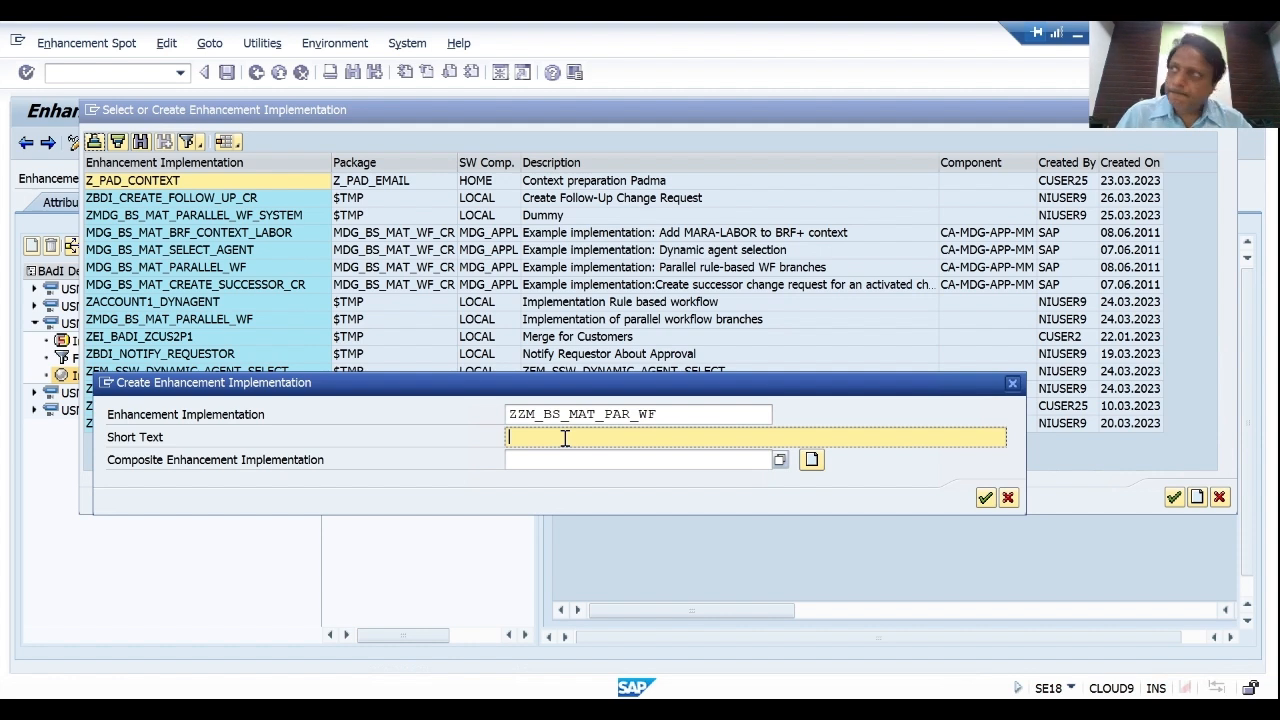
{"action": "type", "text": "Implementat"}
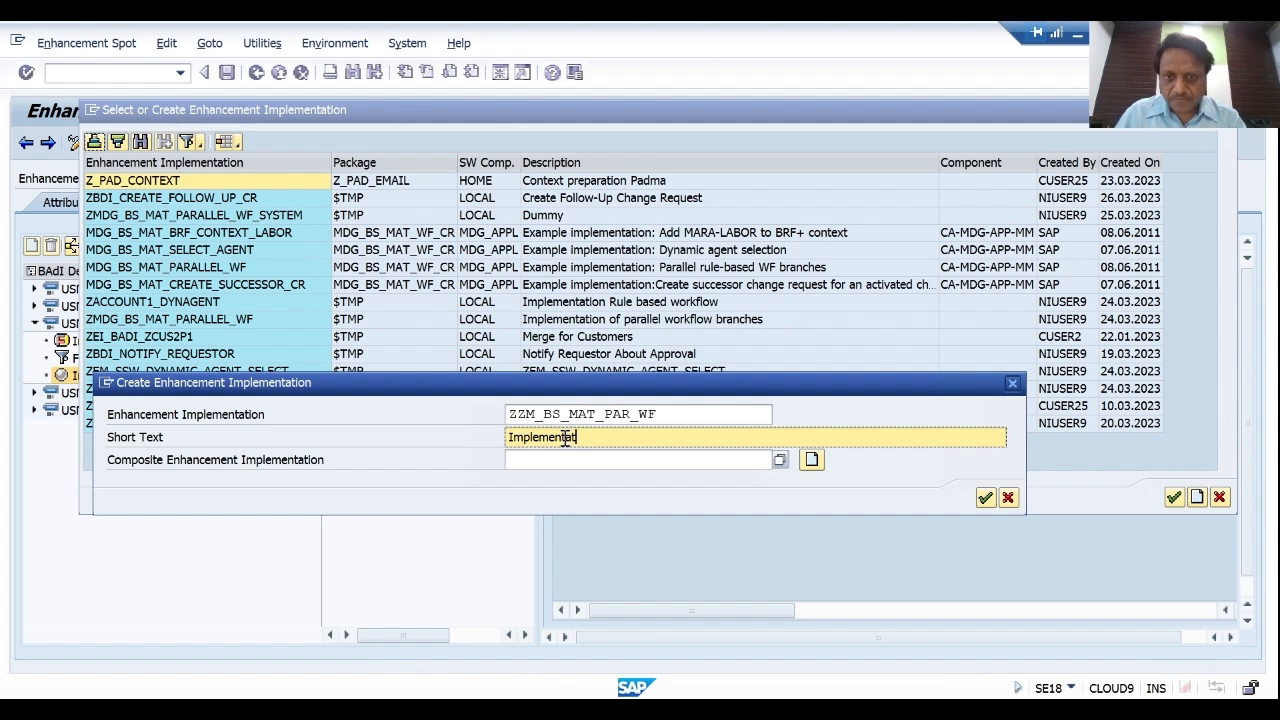
{"action": "type", "text": "ion"}
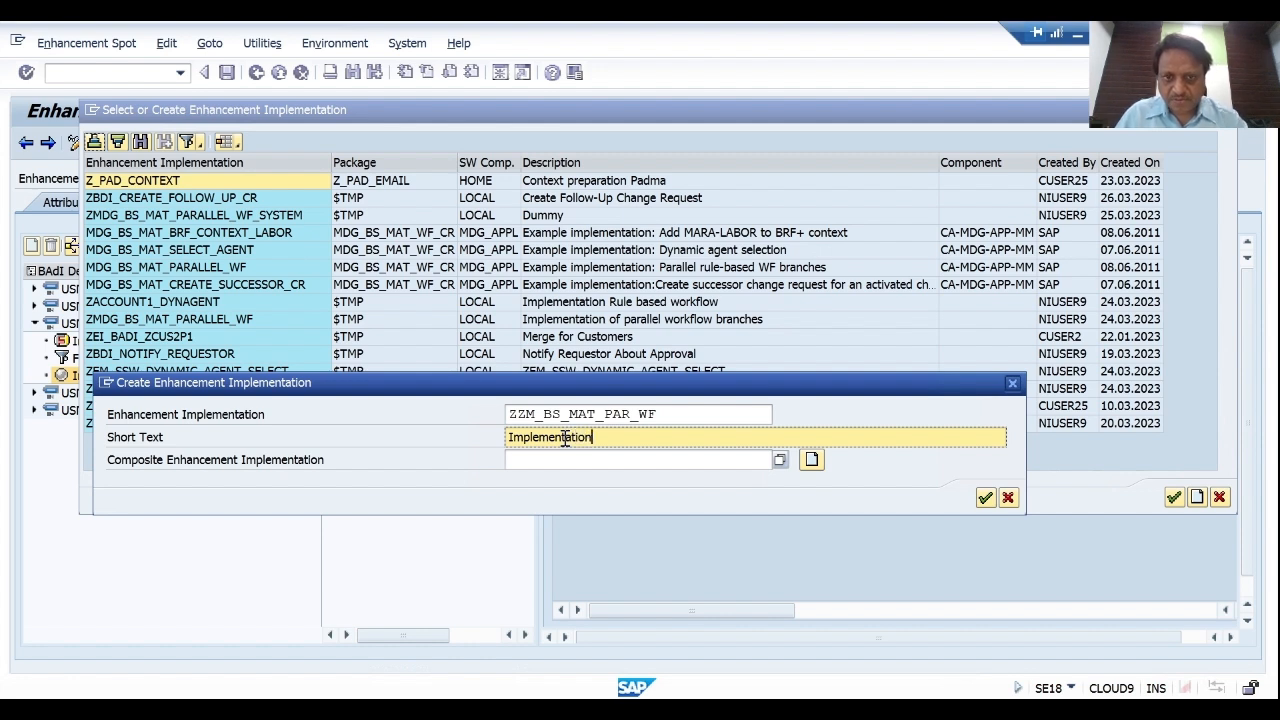
{"action": "type", "text": " for"}
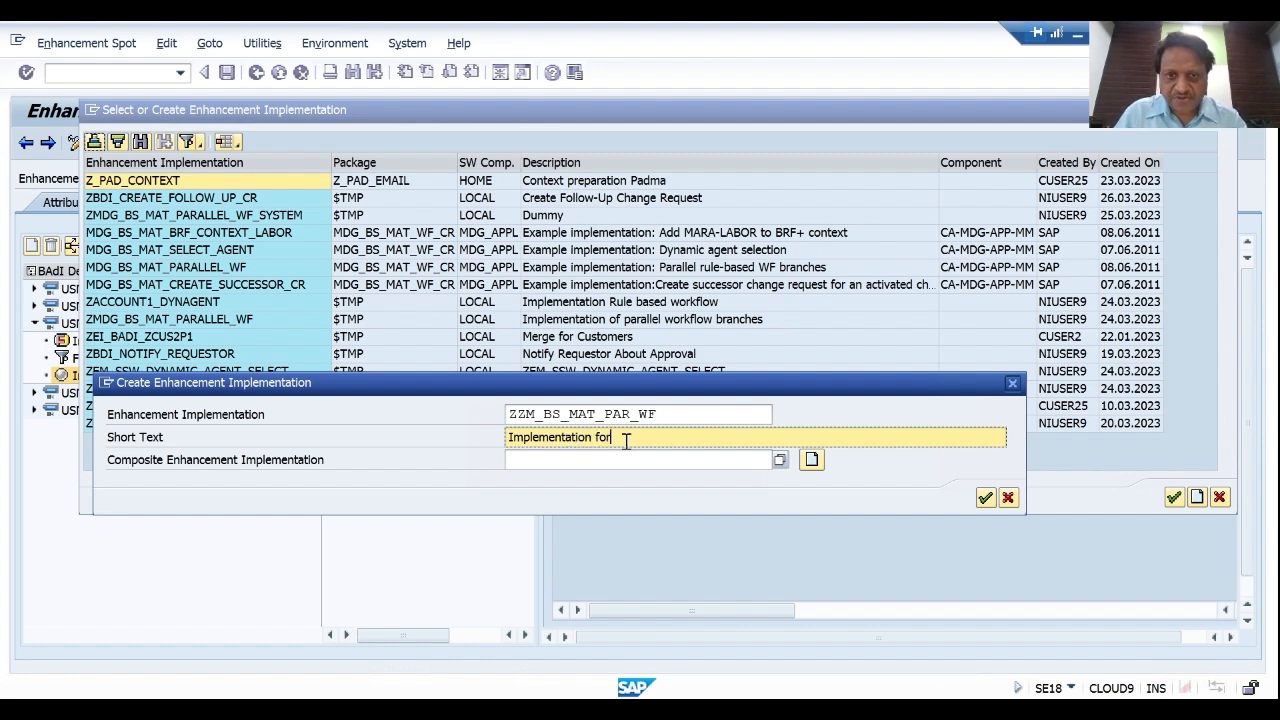
{"action": "type", "text": " parallel"}
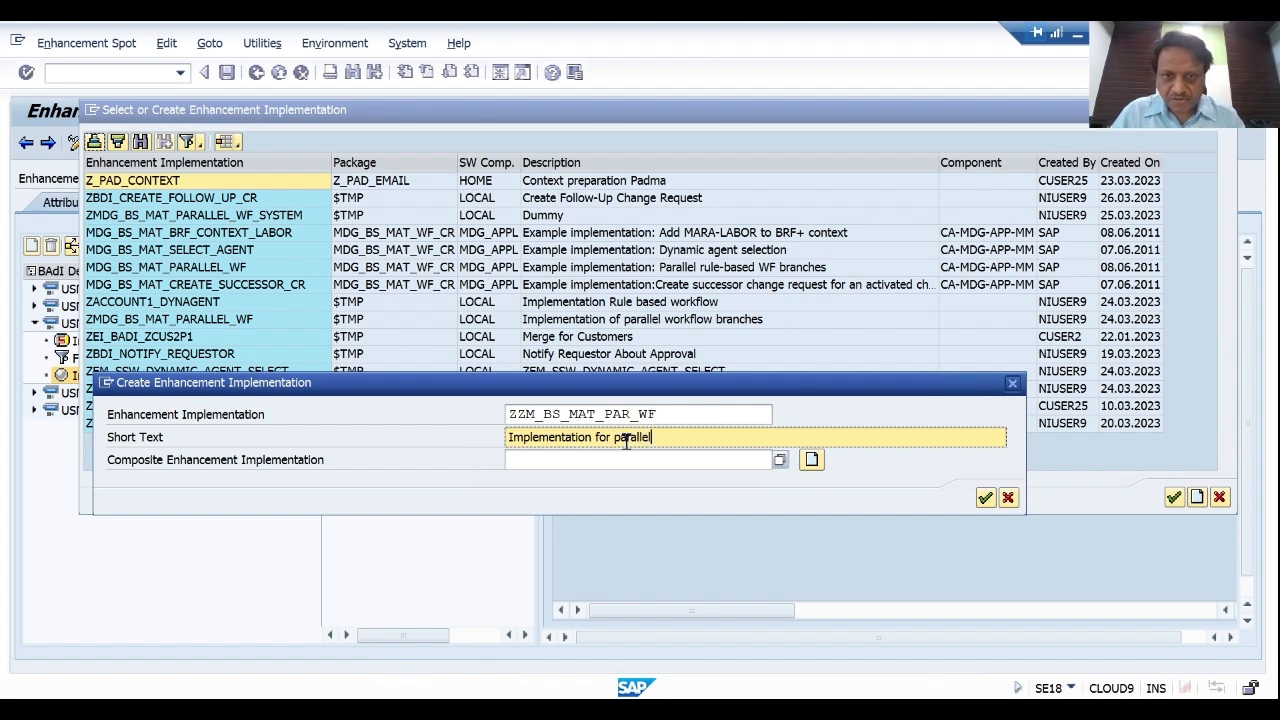
{"action": "type", "text": " work"}
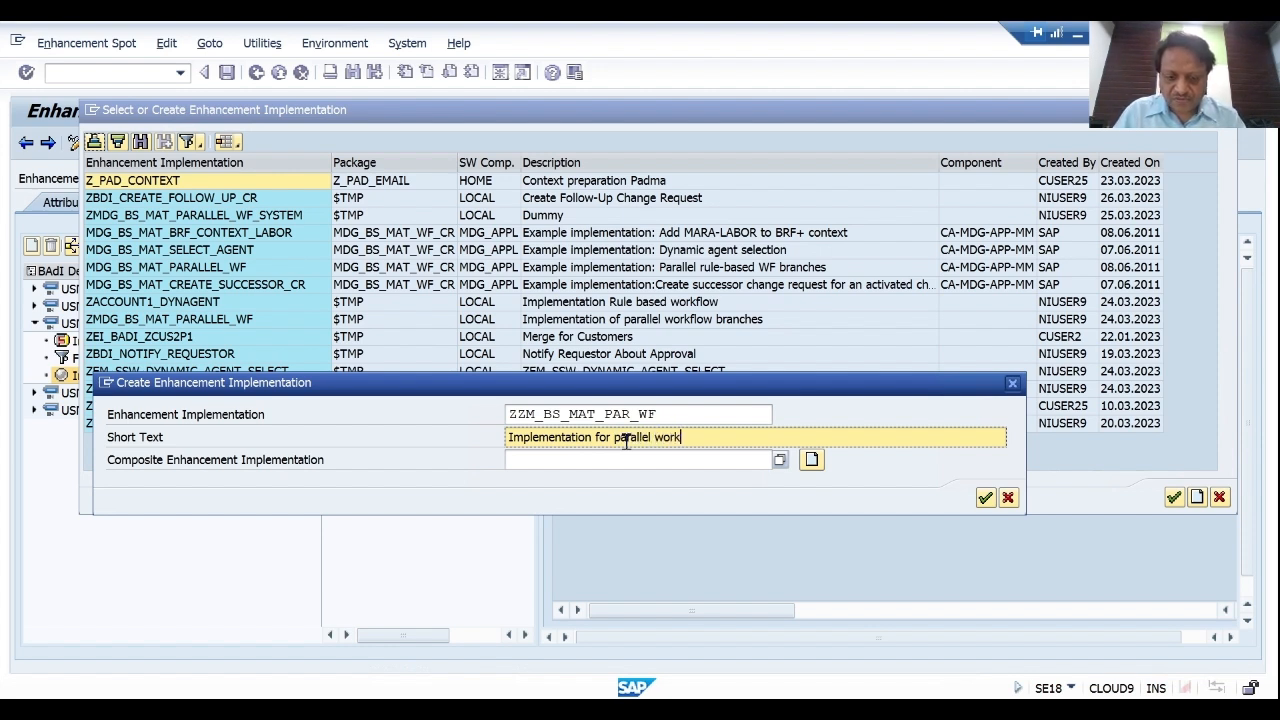
{"action": "type", "text": "flows"}
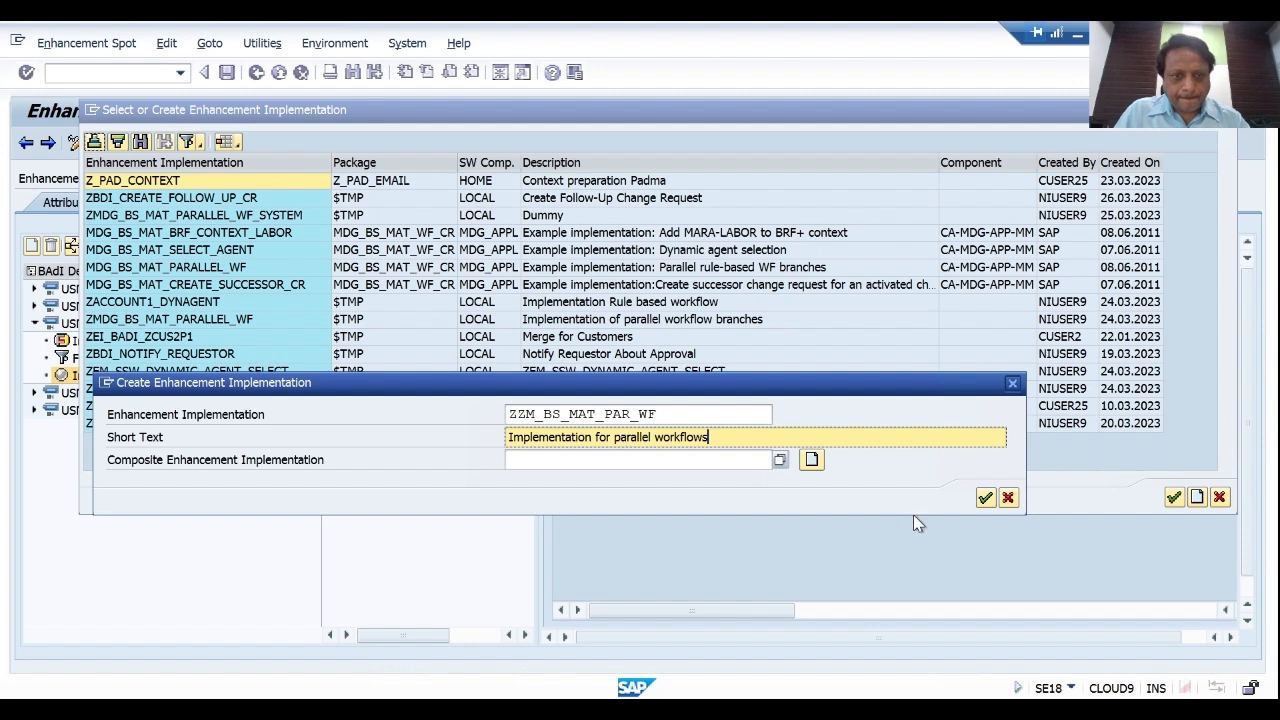
{"action": "left_click", "coordinate": [986, 499]}
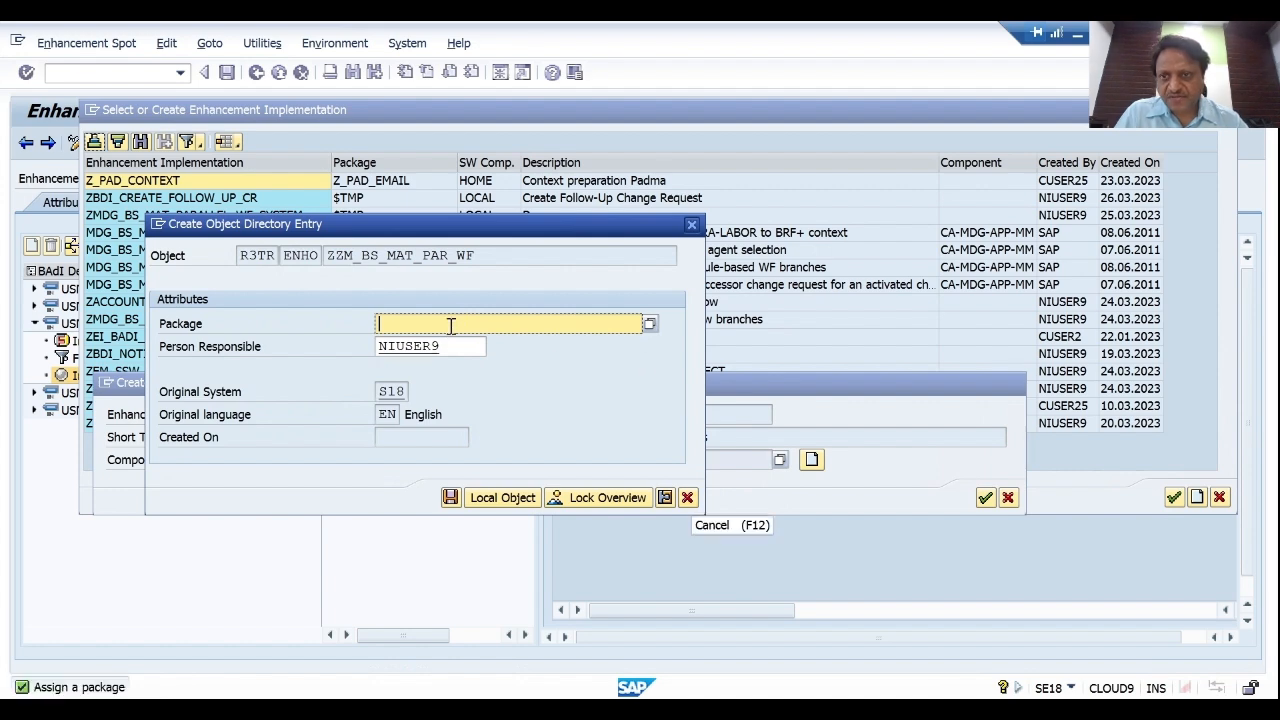
{"action": "left_click", "coordinate": [504, 503]}
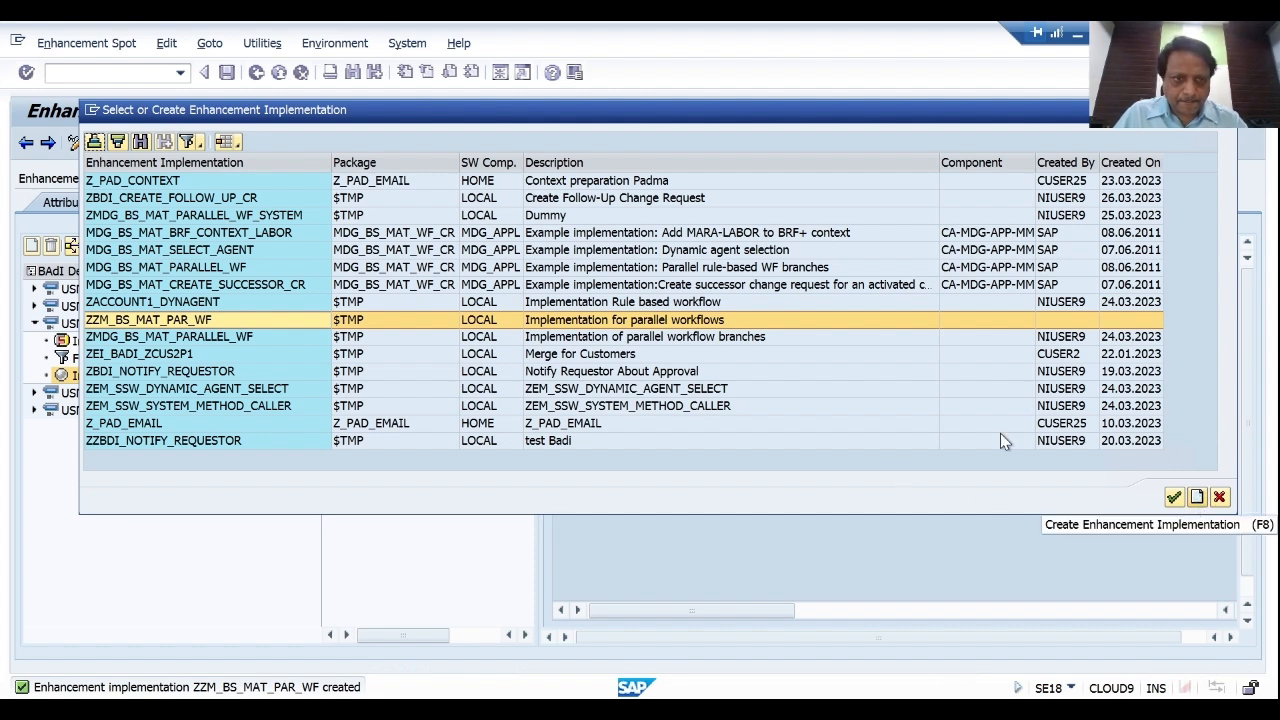
Choose enhancement implementation ZZM_BS_MAT_PAR_WF and enter ZZM_BS_MAT_PAR_WF as the name of the new BAdI implementation
{"action": "double_click", "coordinate": [180, 320]}
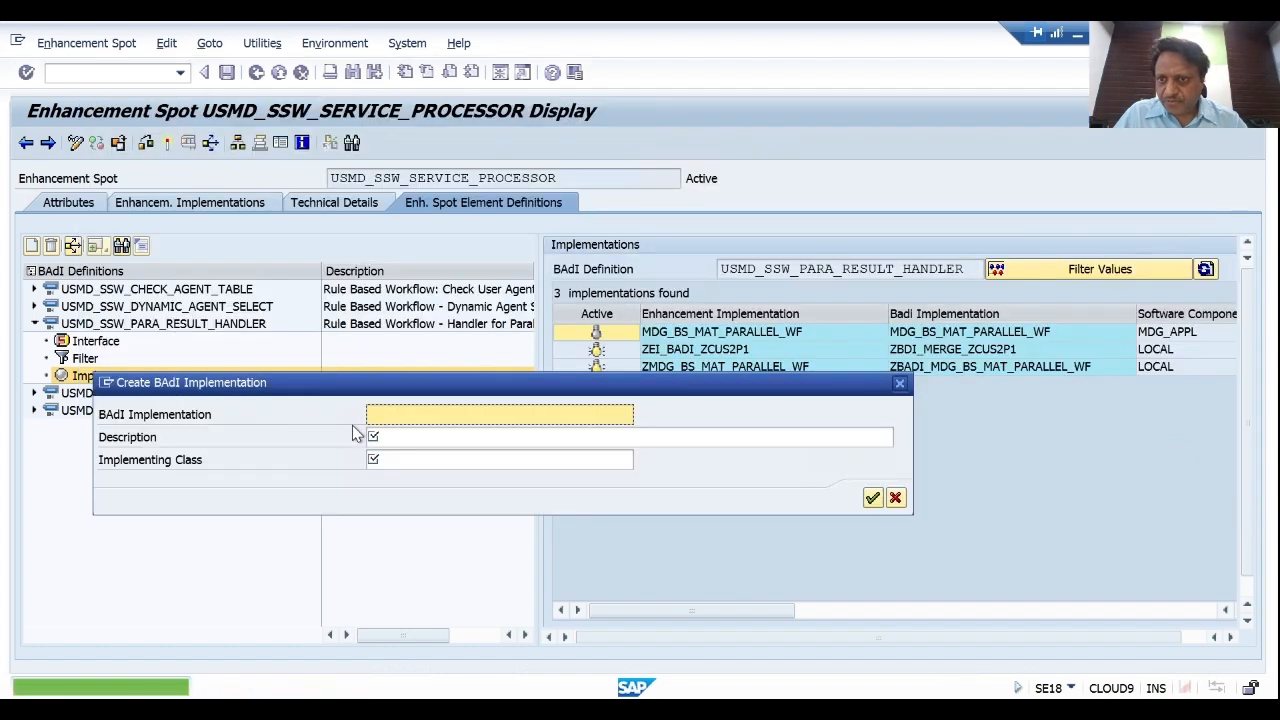
{"action": "left_click", "coordinate": [433, 419]}
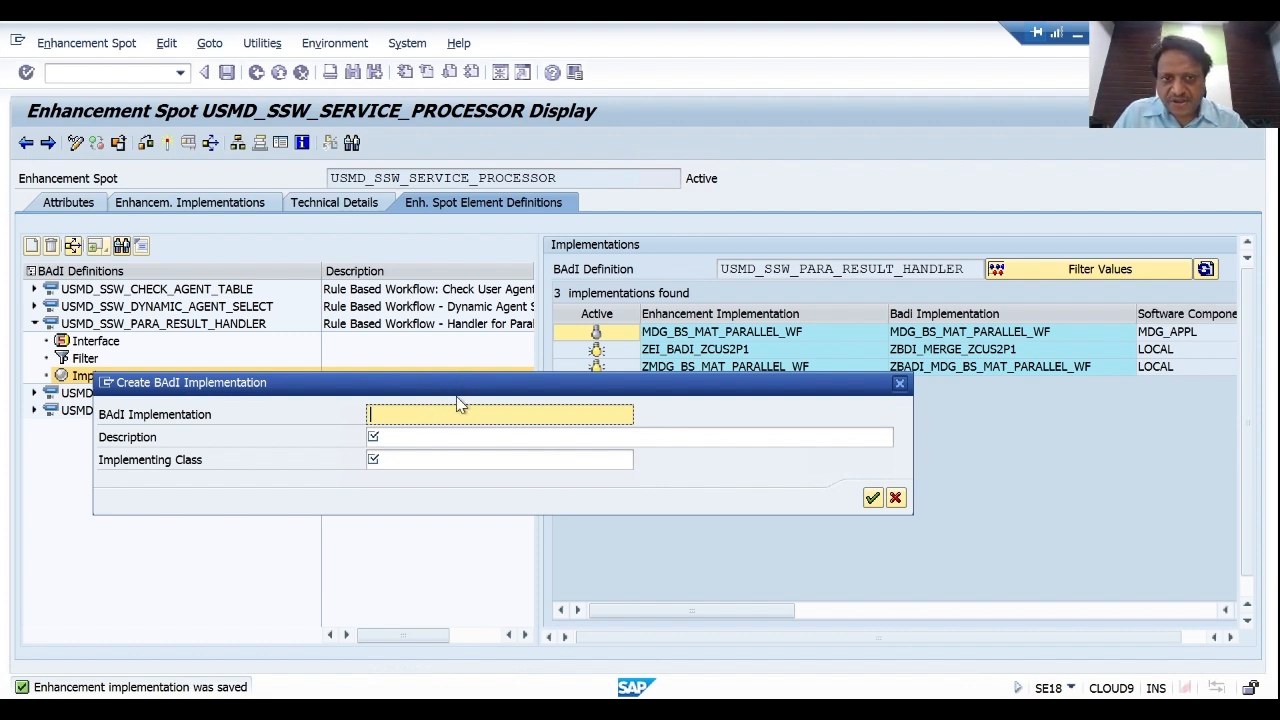
{"action": "mouse_move", "coordinate": [459, 387]}
{"action": "left_mouse_down"}
{"action": "mouse_move", "coordinate": [459, 410]}
{"action": "mouse_move", "coordinate": [465, 376]}
{"action": "left_mouse_up"}
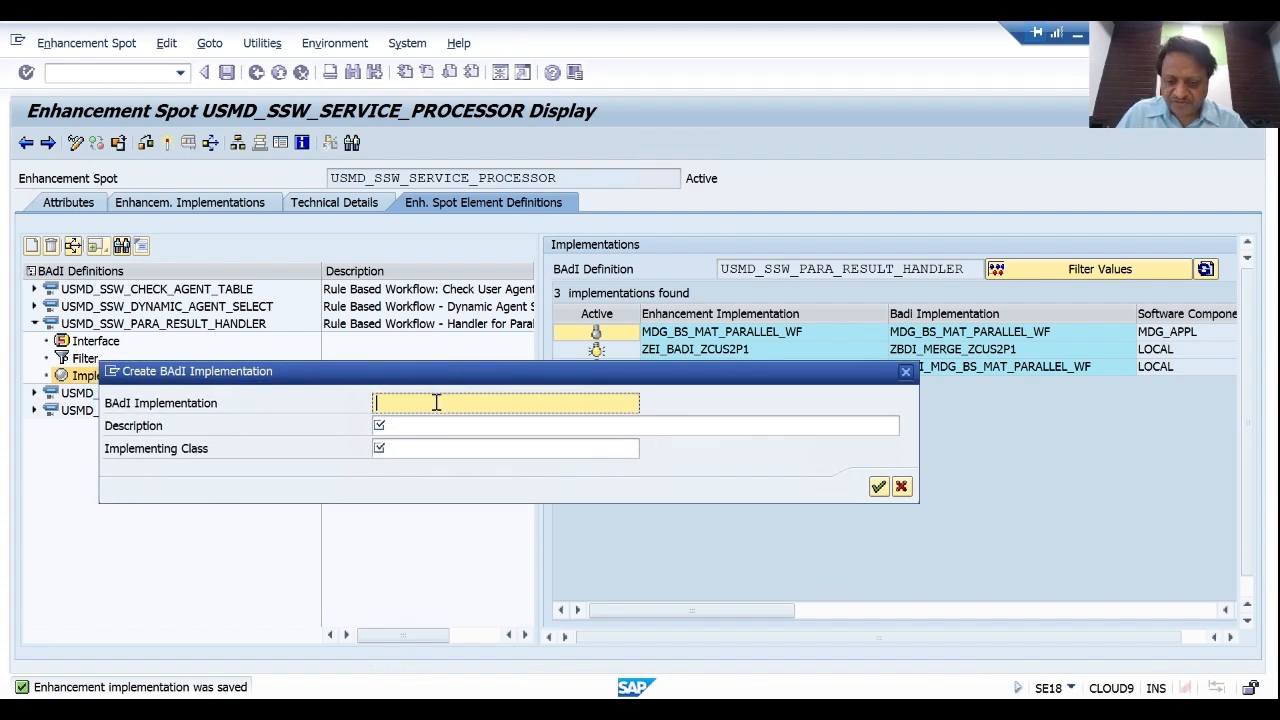
{"action": "type", "text": "zzm_"}
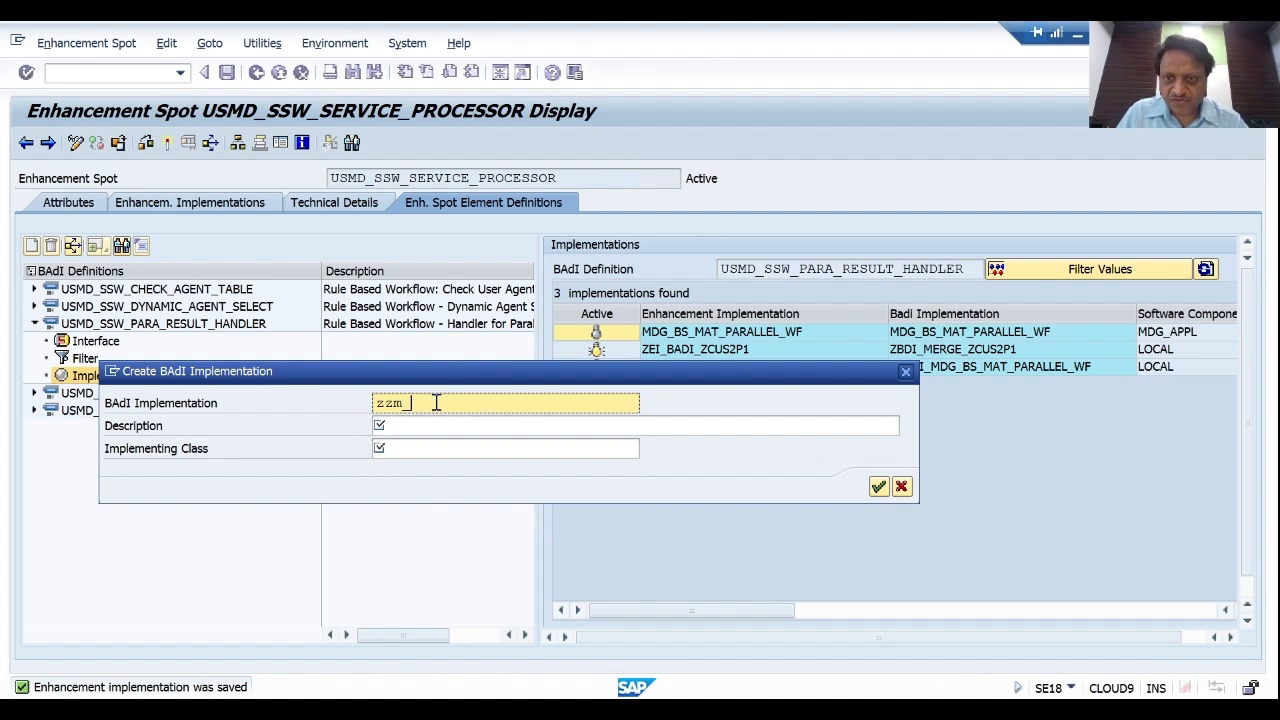
{"action": "key", "text": "BackSpace"}
{"action": "key", "text": "BackSpace"}
{"action": "key", "text": "BackSpace"}
{"action": "key", "text": "BackSpace"}
{"action": "type", "text": "ZZ"}
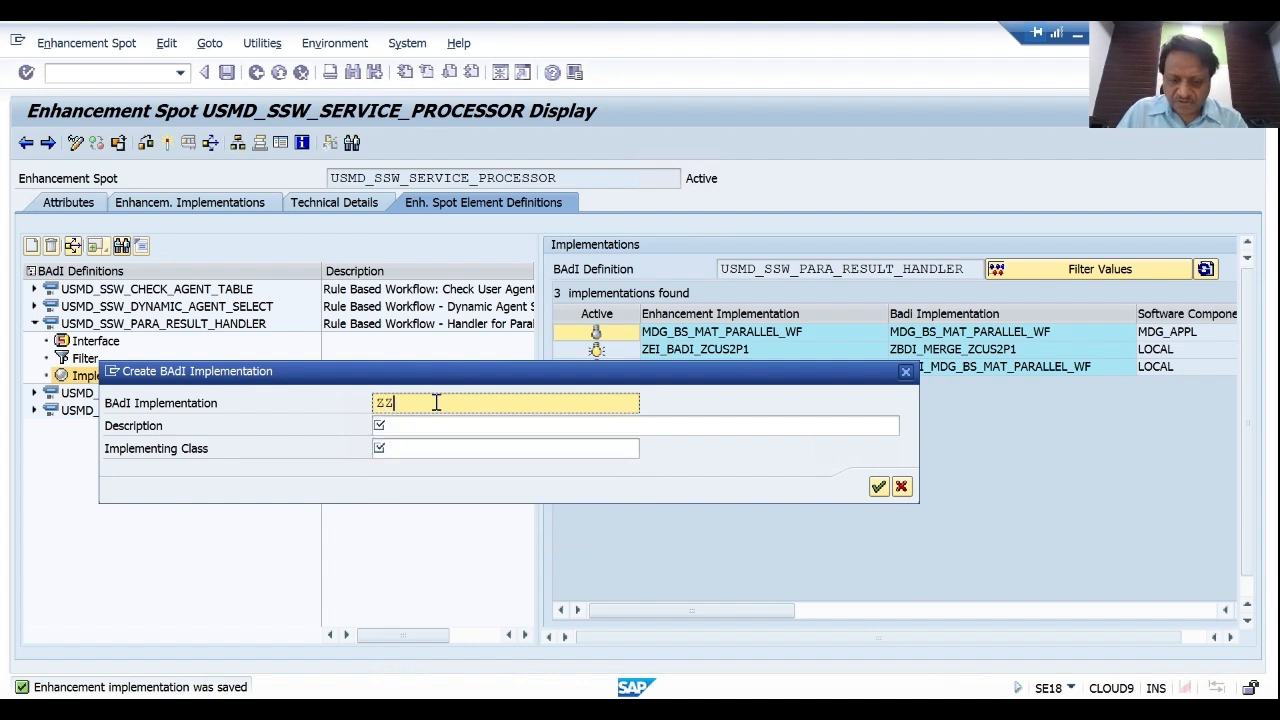
{"action": "type", "text": "M_"}
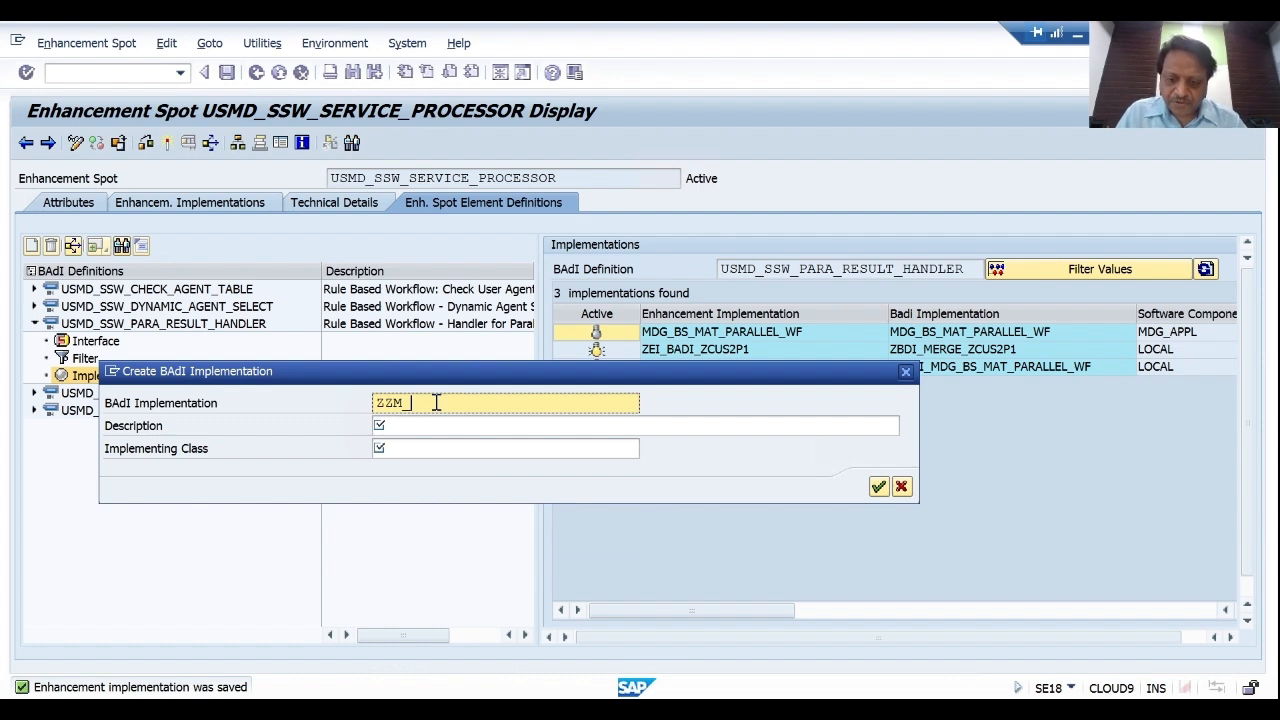
{"action": "type", "text": "BS"}
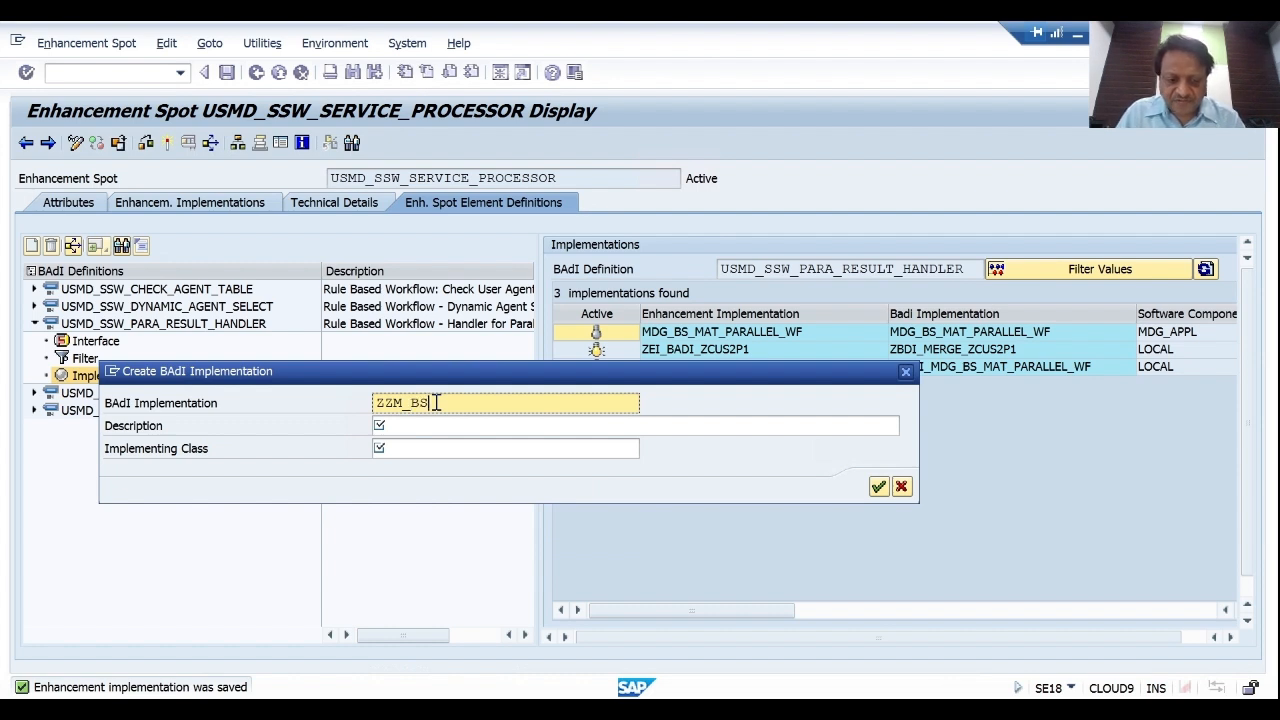
{"action": "type", "text": "_MAT_"}
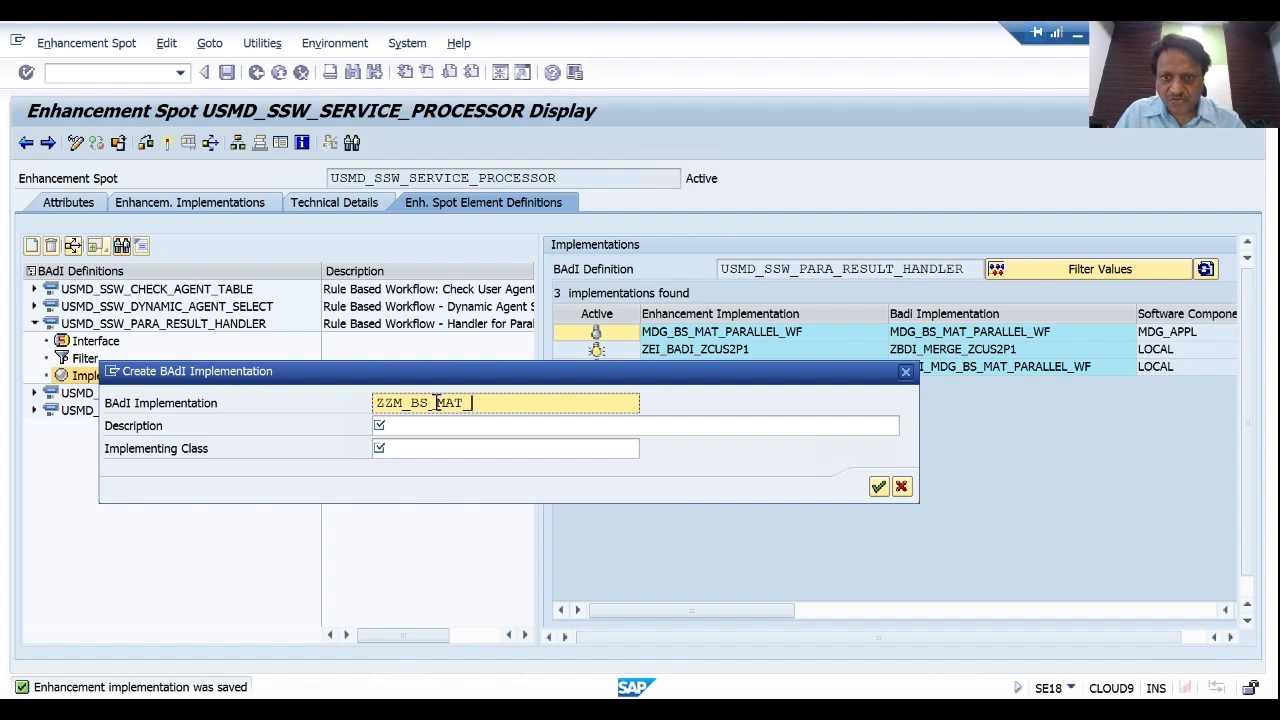
{"action": "type", "text": "PAR_W"}
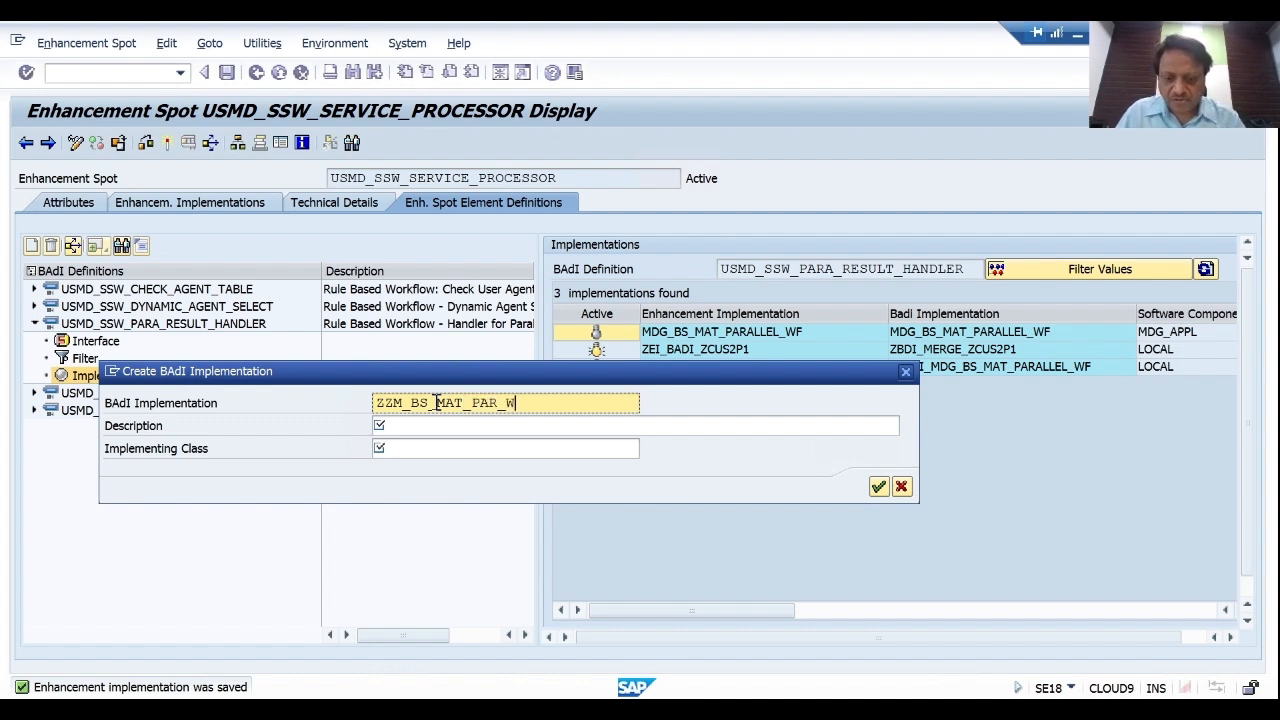
{"action": "type", "text": "F"}
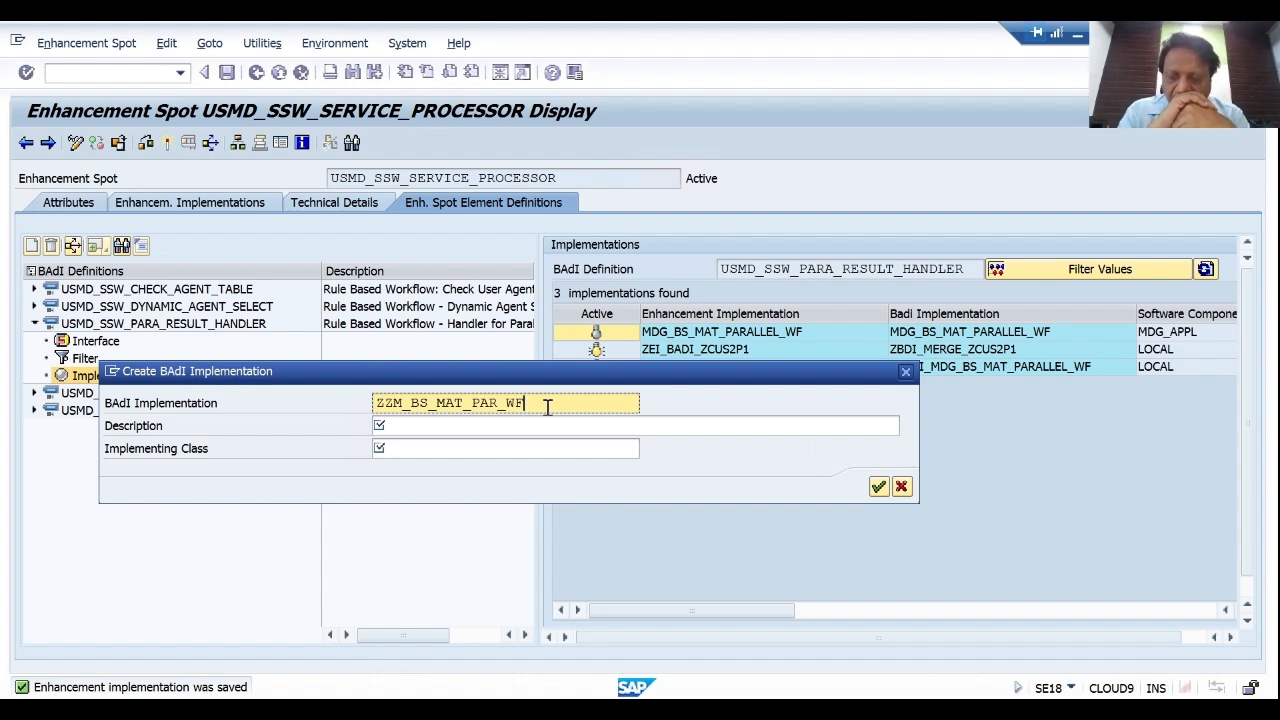
Change the BAdI implementation's name prefix to ZBADI so that it reads ZBADI_BS_MAT_PAR_WF
{"action": "left_click", "coordinate": [405, 405]}
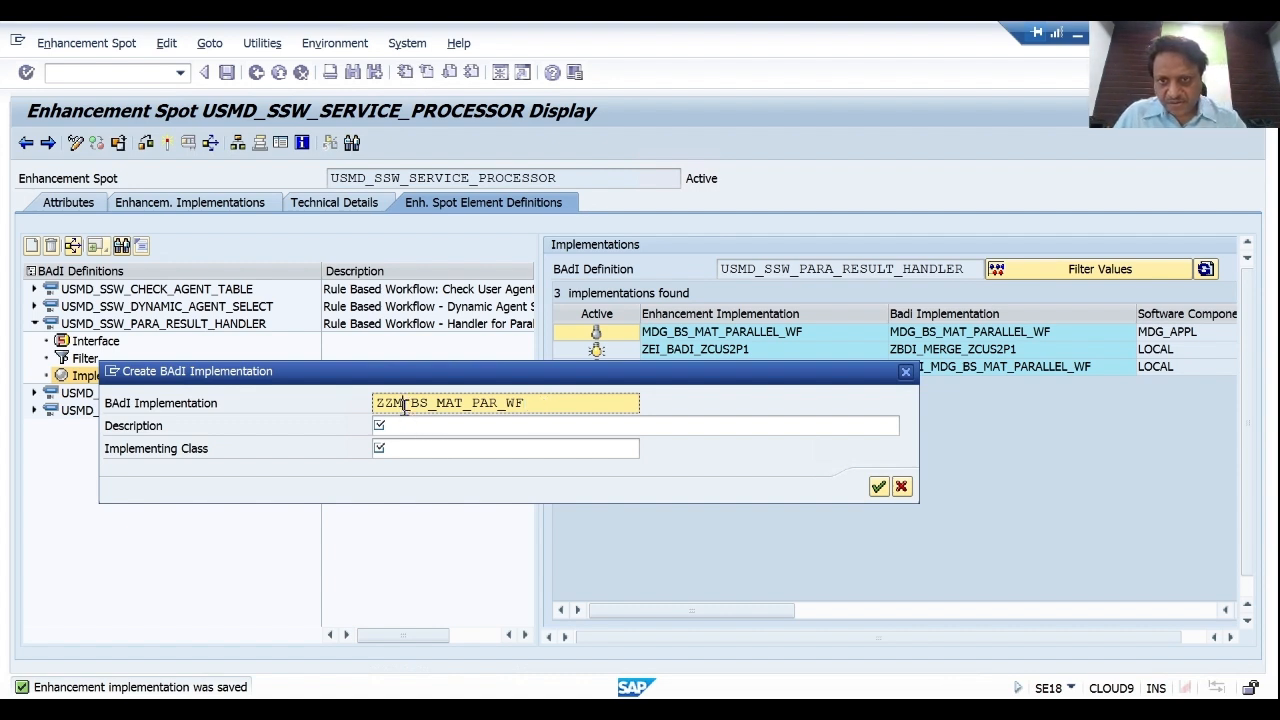
{"action": "key", "text": "BackSpace"}
{"action": "key", "text": "BackSpace"}
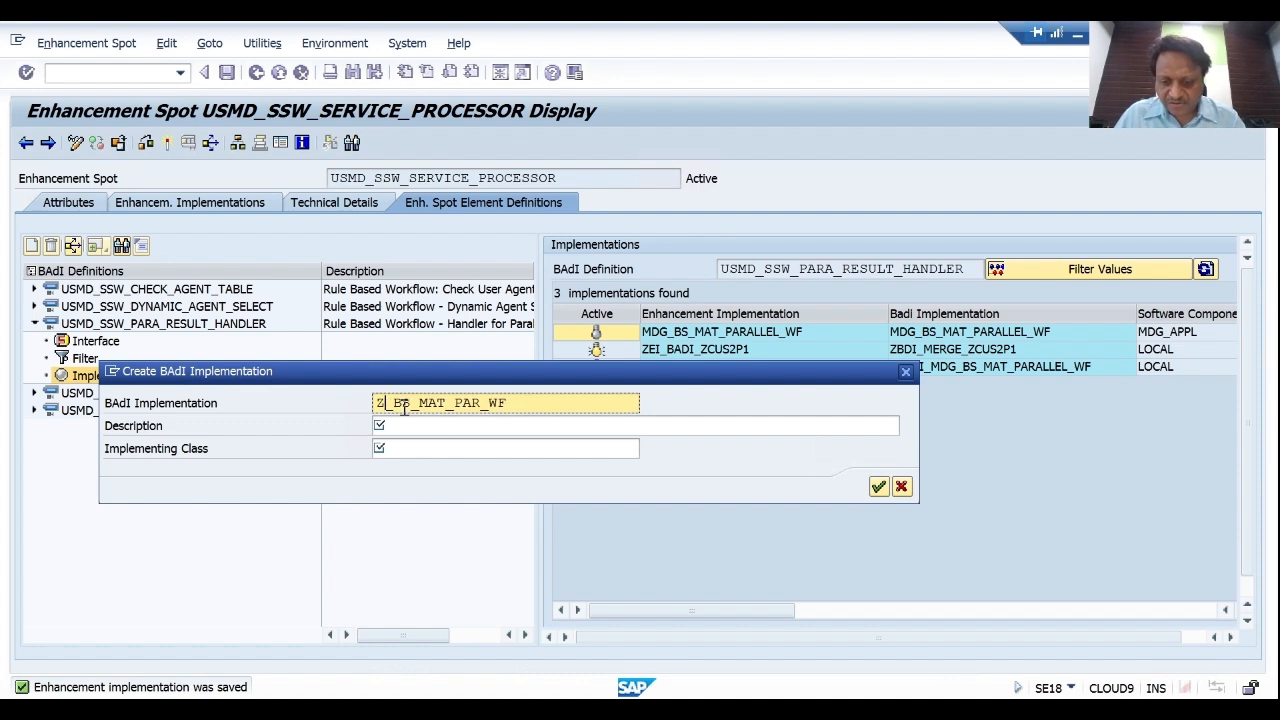
{"action": "type", "text": "BADI"}
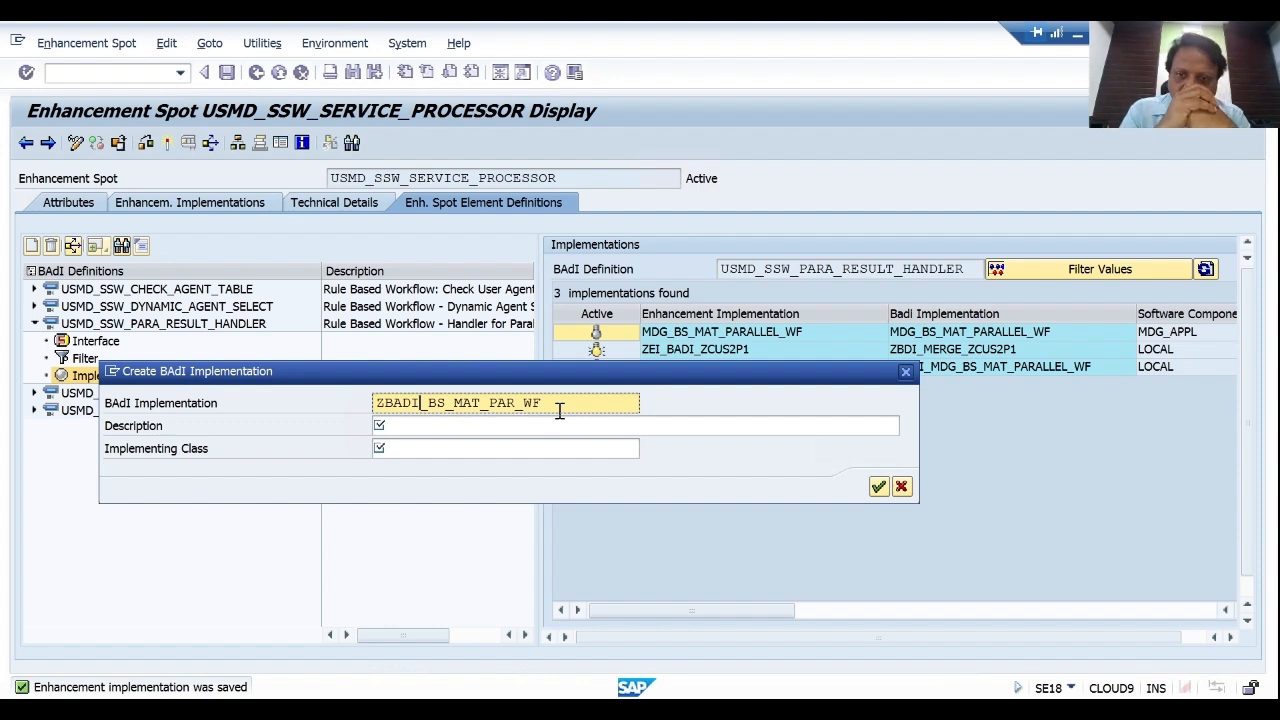
Set the new BAdI implementation's description to "BADI Implementation for parallel workflows"
{"action": "left_click", "coordinate": [526, 426]}
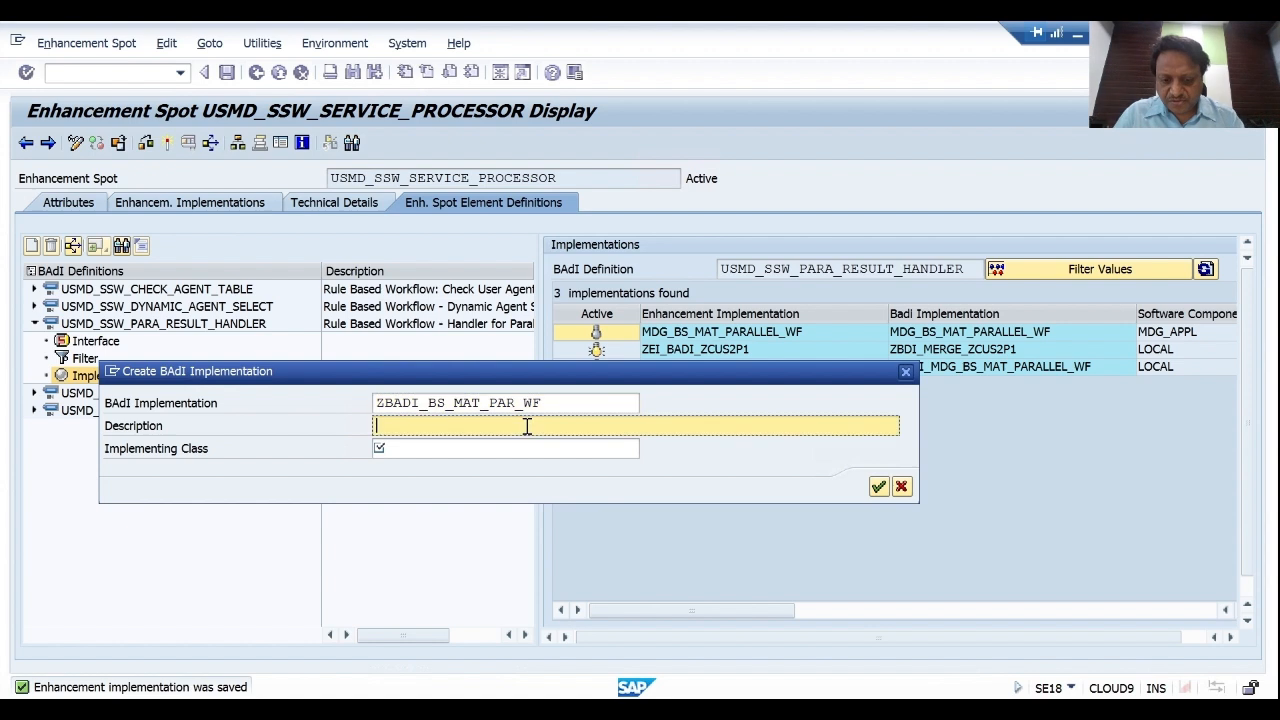
{"action": "type", "text": "BADI "}
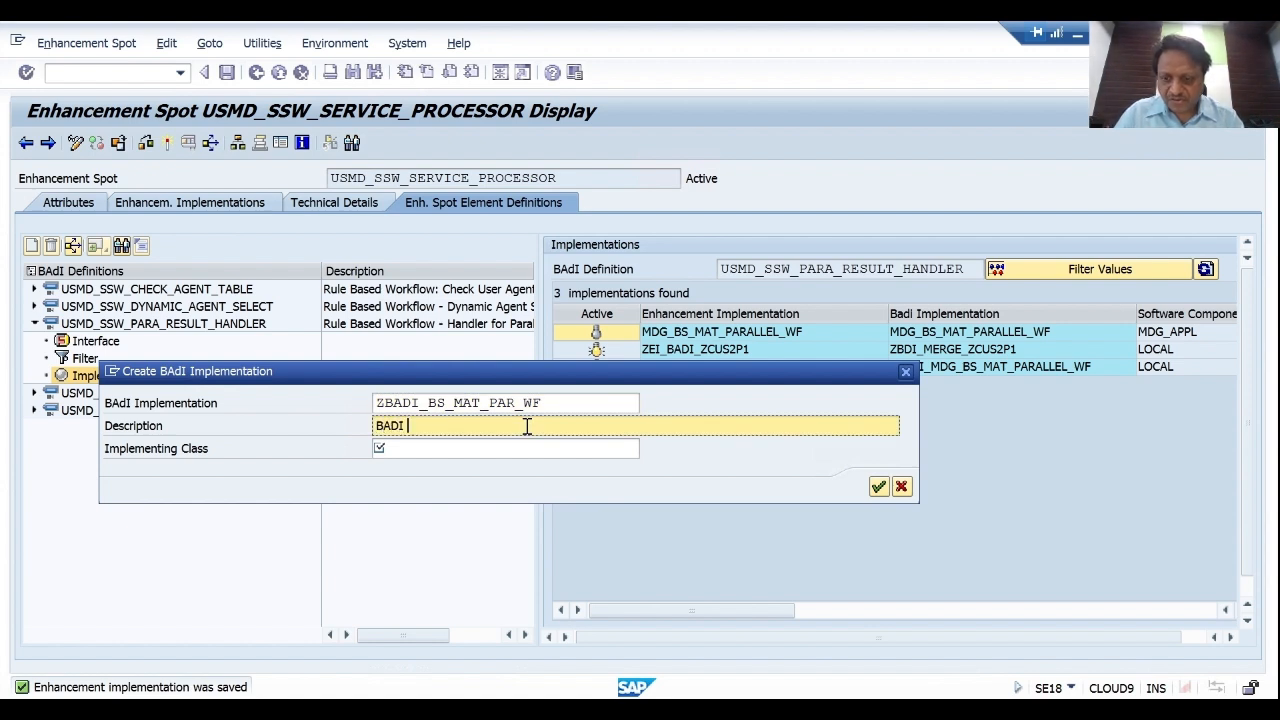
{"action": "type", "text": "Imple"}
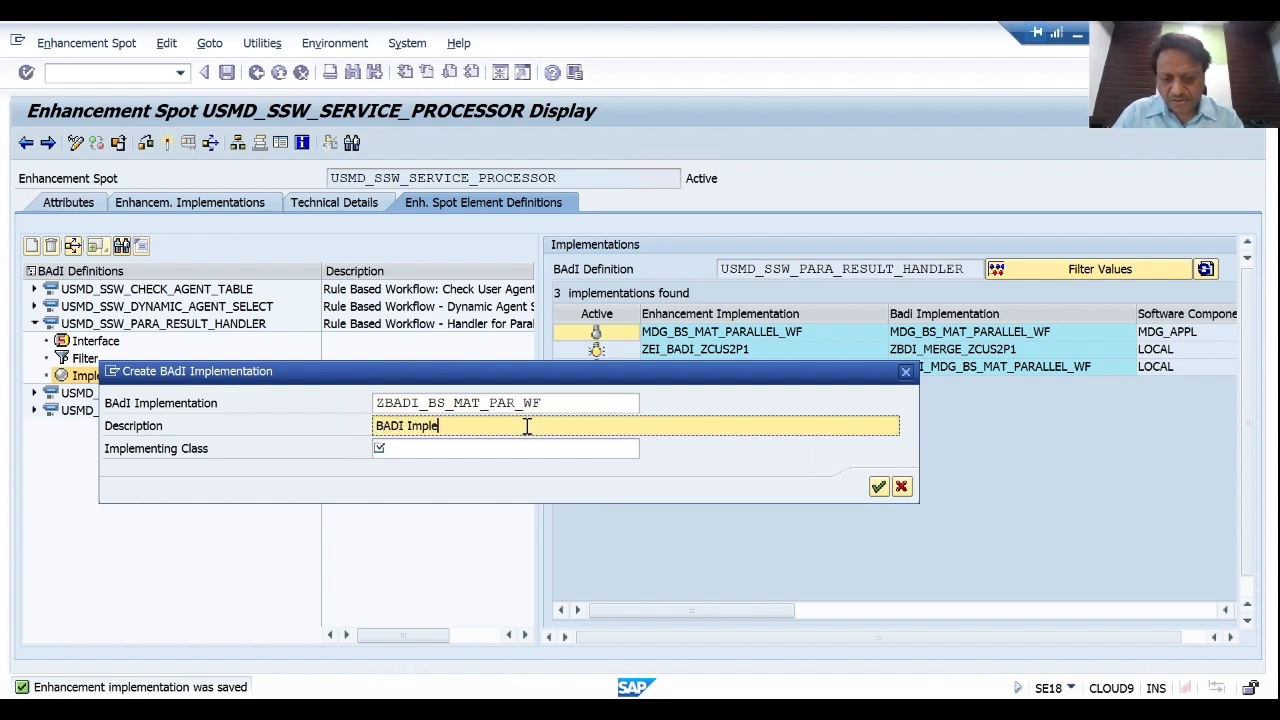
{"action": "type", "text": "mentation "}
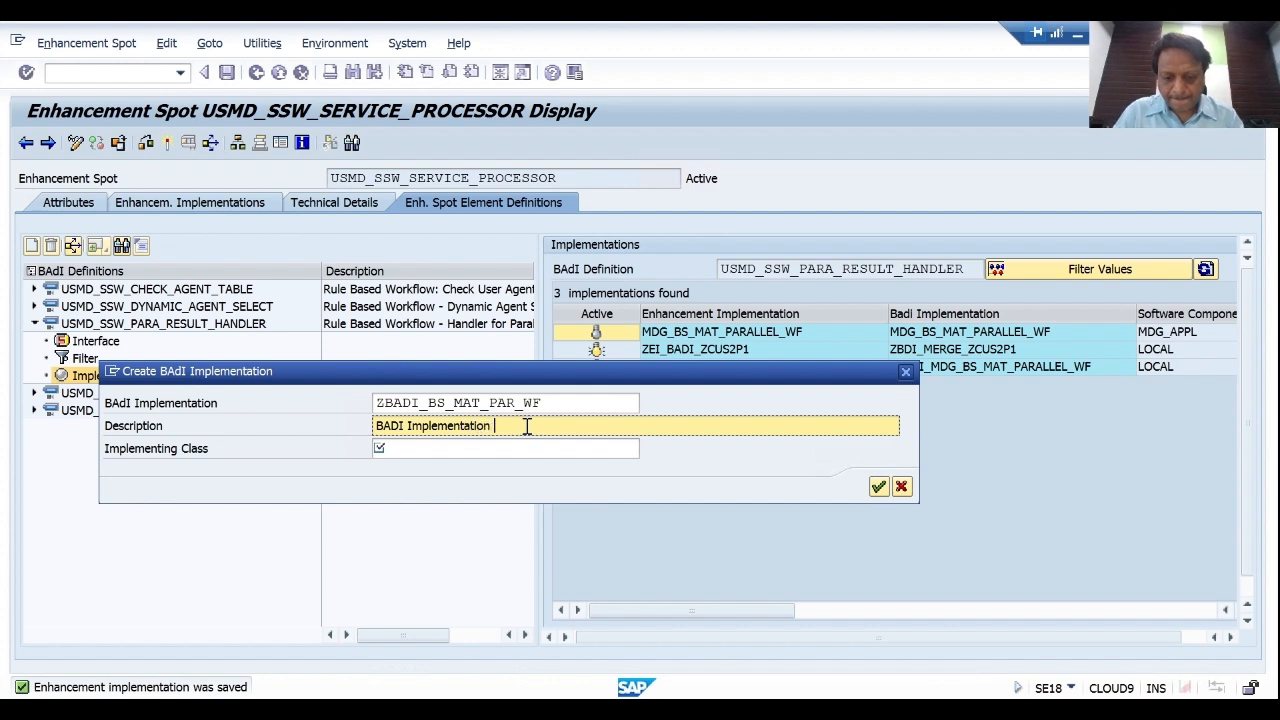
{"action": "type", "text": "for parallel"}
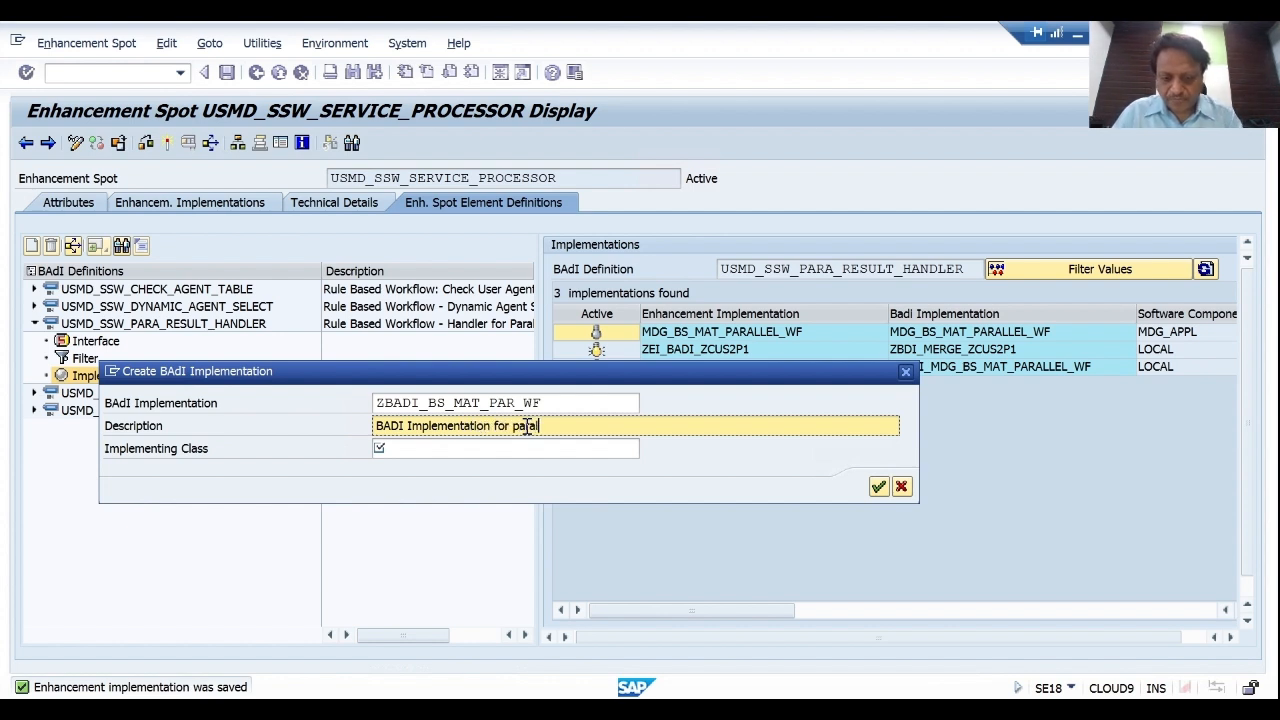
{"action": "type", "text": "kflows"}
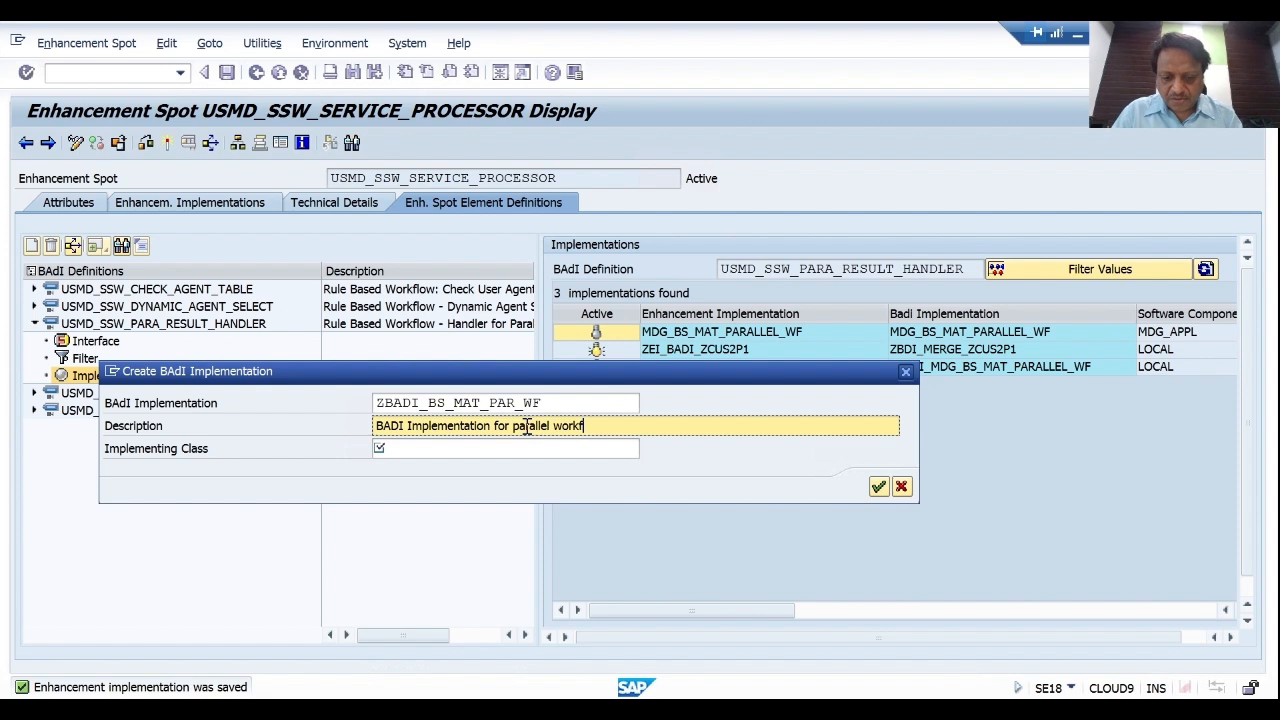
{"action": "left_click", "coordinate": [473, 451]}
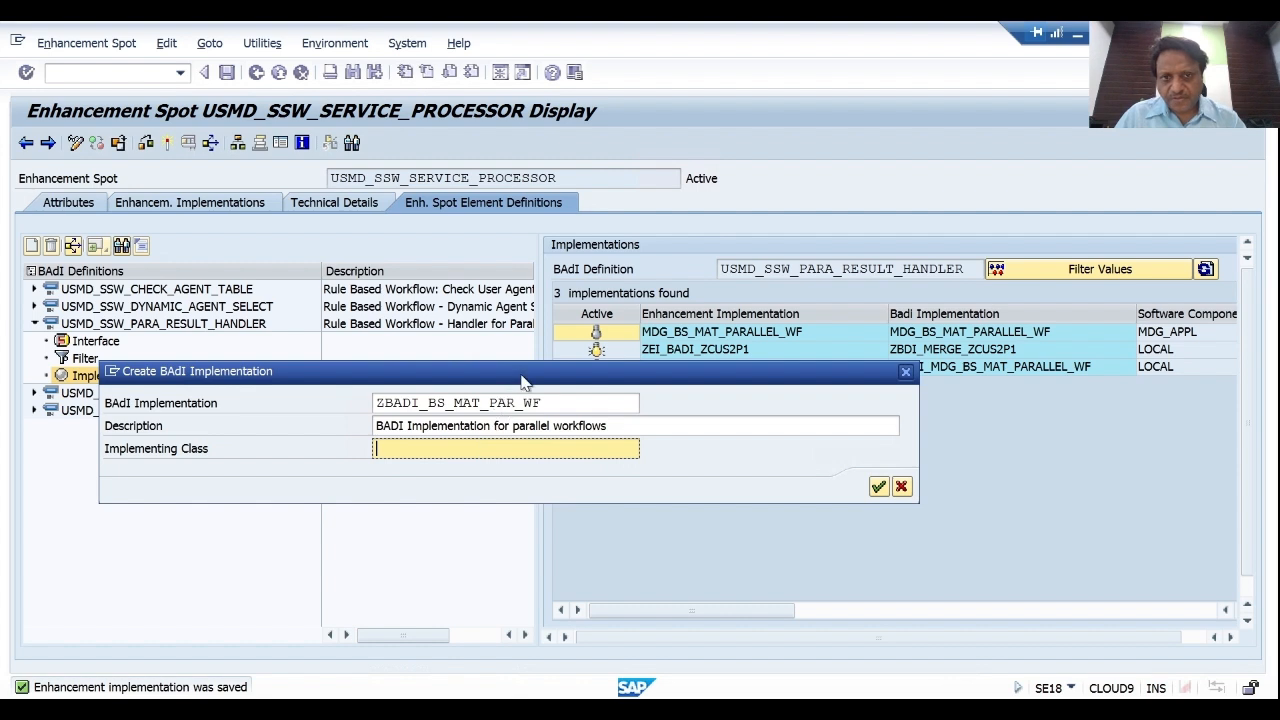
{"action": "left_click_drag", "start_coordinate": [521, 381], "coordinate": [546, 411]}
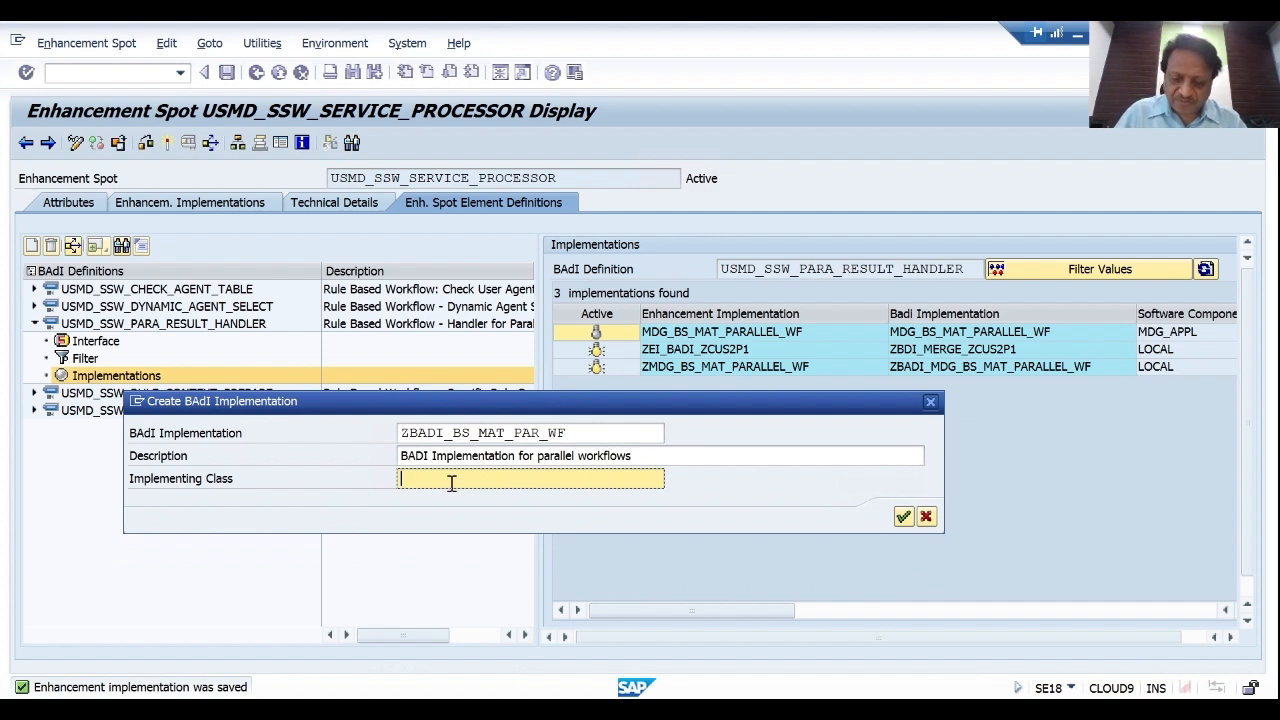
{"action": "type", "text": "zcl"}
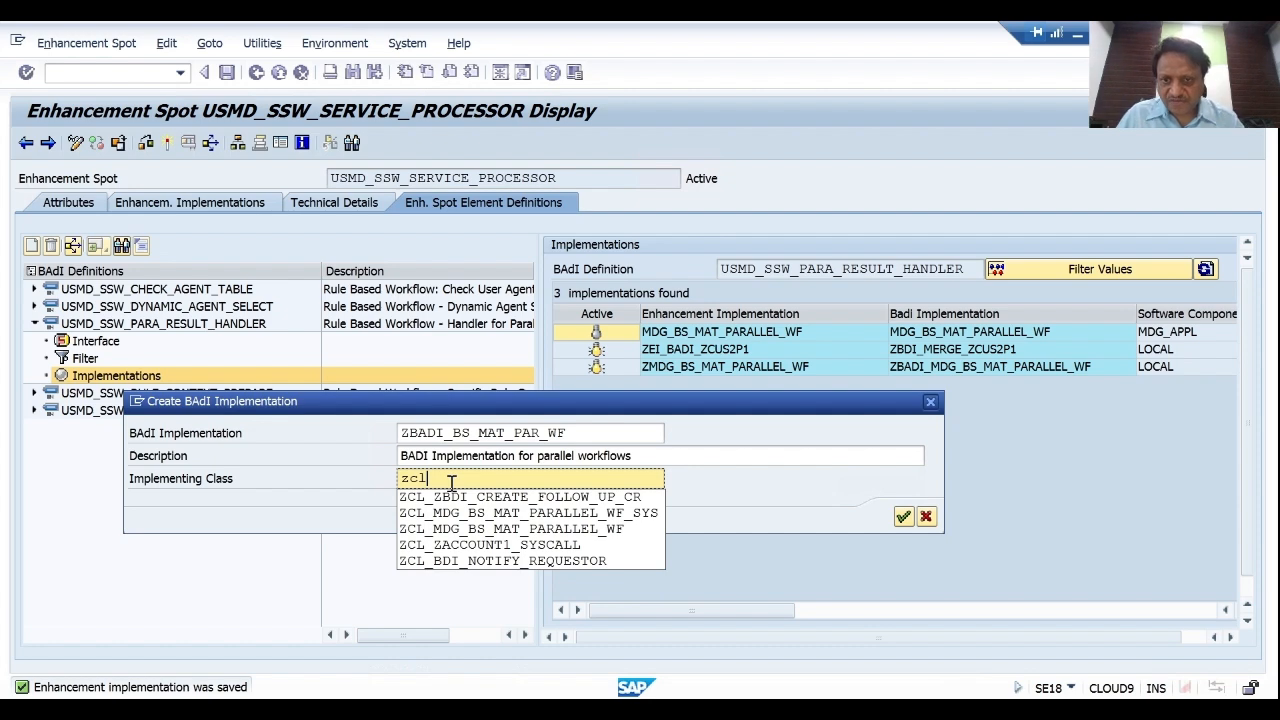
{"action": "key", "text": "BackSpace"}
{"action": "key", "text": "BackSpace"}
{"action": "key", "text": "BackSpace"}
{"action": "type", "text": "zcl"}
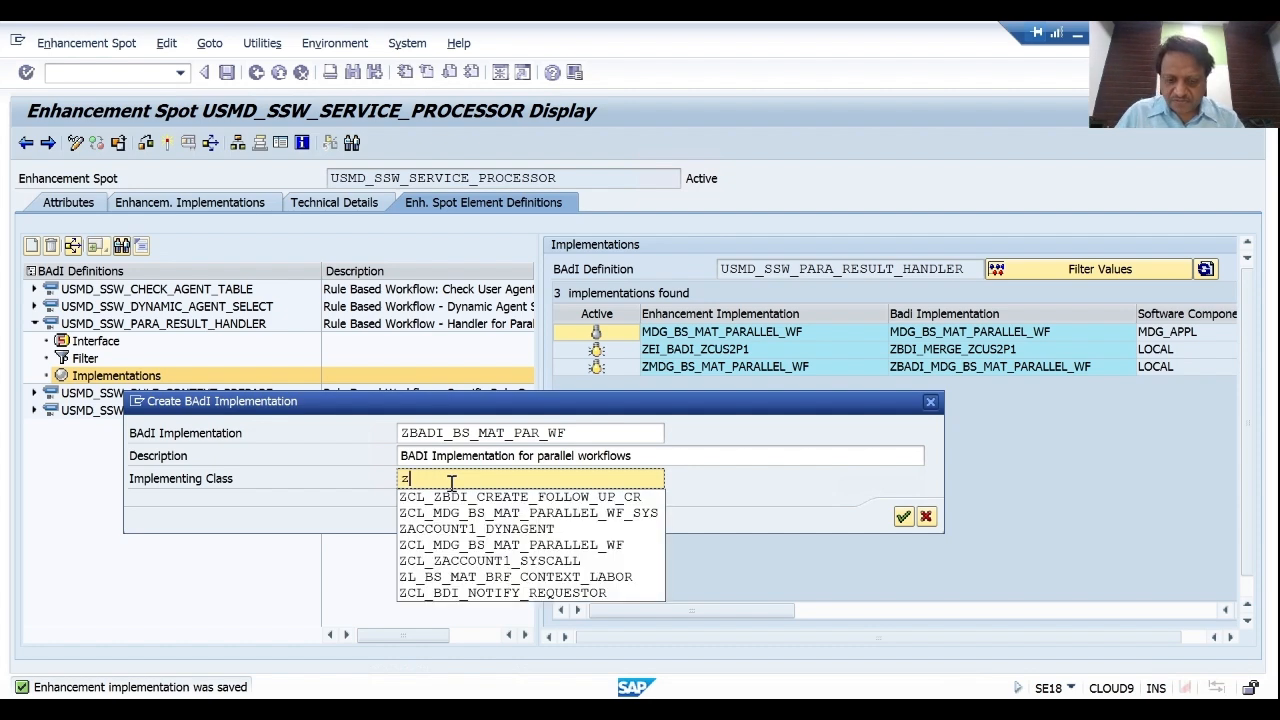
{"action": "key", "text": "BackSpace"}
{"action": "key", "text": "BackSpace"}
{"action": "key", "text": "BackSpace"}
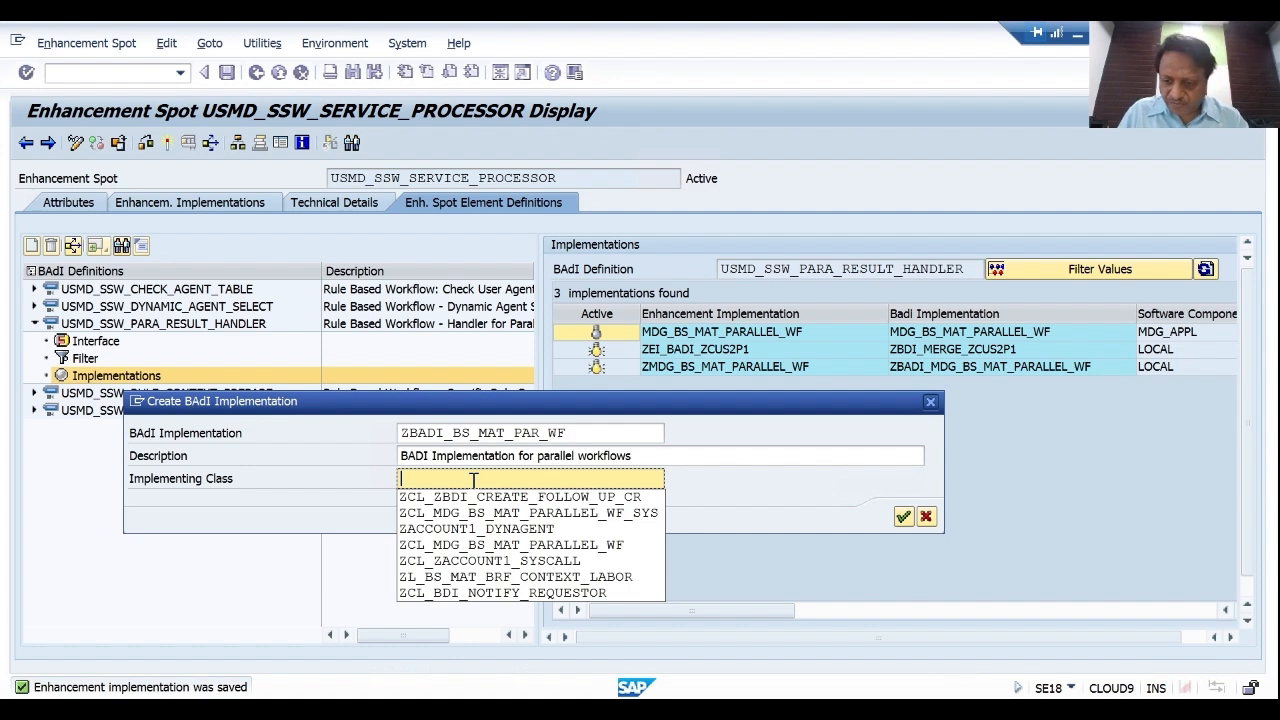
Set the implementing class to ZZCL_MDG_BS_MAT_PAR_WF, adapting the suggested ZCL_MDG_BS_MAT_PARALLEL_WF, and confirm the BAdI implementation details
{"action": "type", "text": "zcl_"}
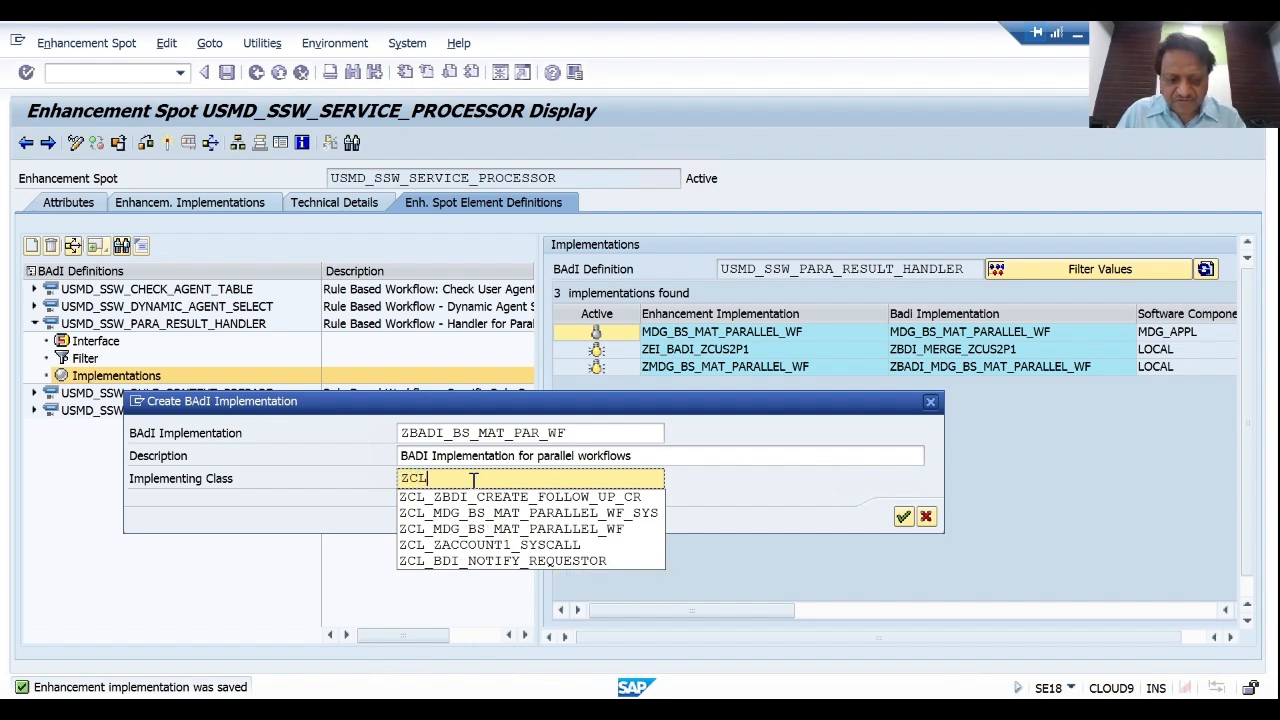
{"action": "left_click", "coordinate": [527, 530]}
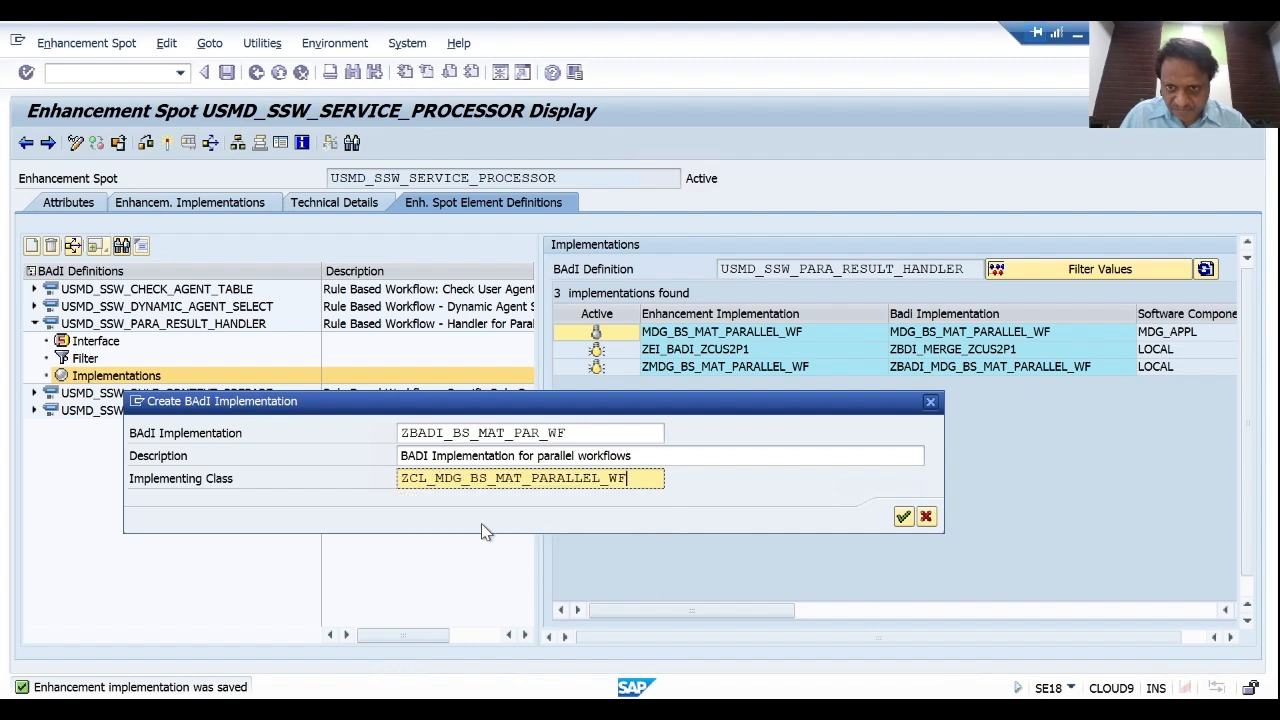
{"action": "left_click", "coordinate": [410, 478]}
{"action": "type", "text": "Z"}
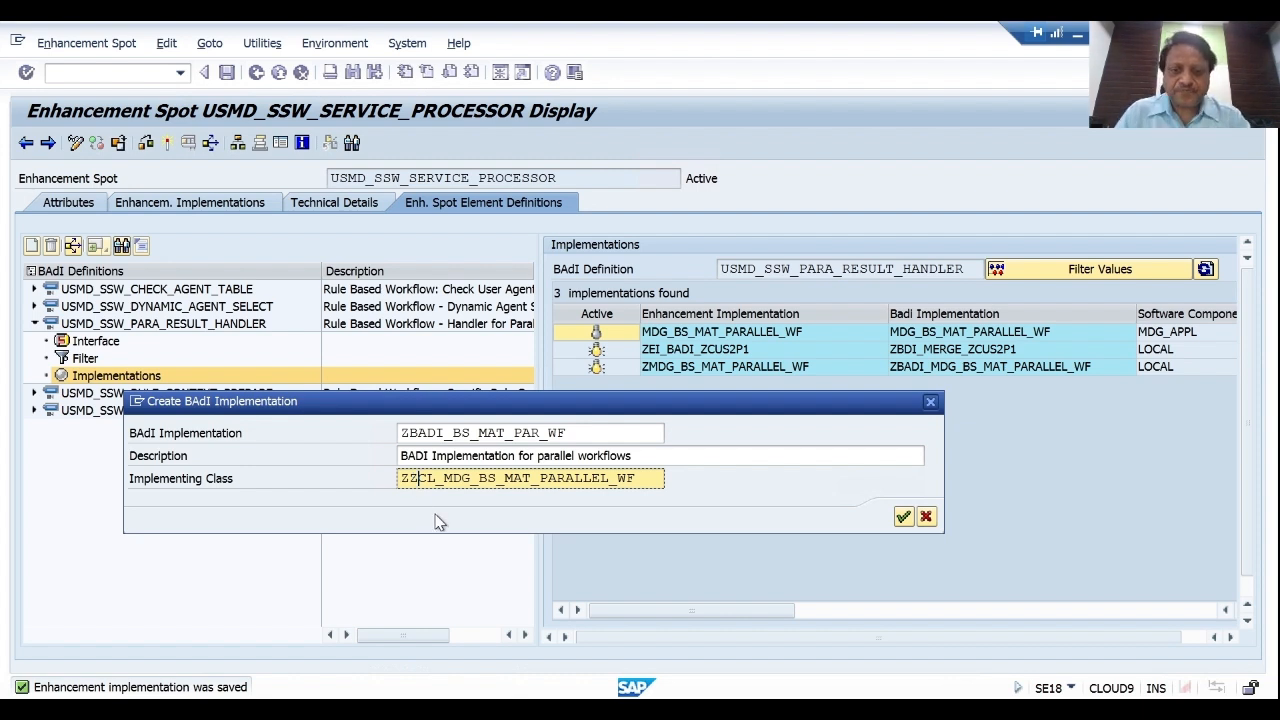
{"action": "left_click", "coordinate": [611, 478]}
{"action": "key", "text": "BackSpace"}
{"action": "key", "text": "BackSpace"}
{"action": "key", "text": "BackSpace"}
{"action": "key", "text": "BackSpace"}
{"action": "key", "text": "BackSpace"}
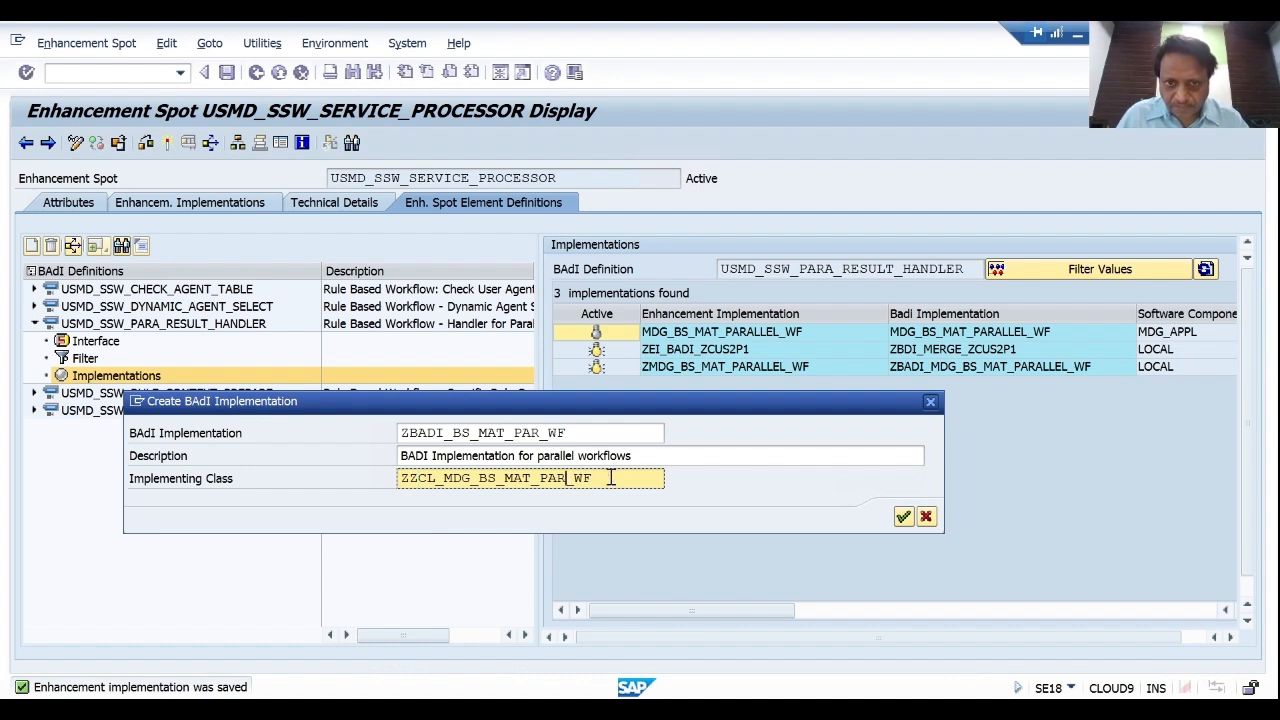
{"action": "left_click", "coordinate": [605, 478]}
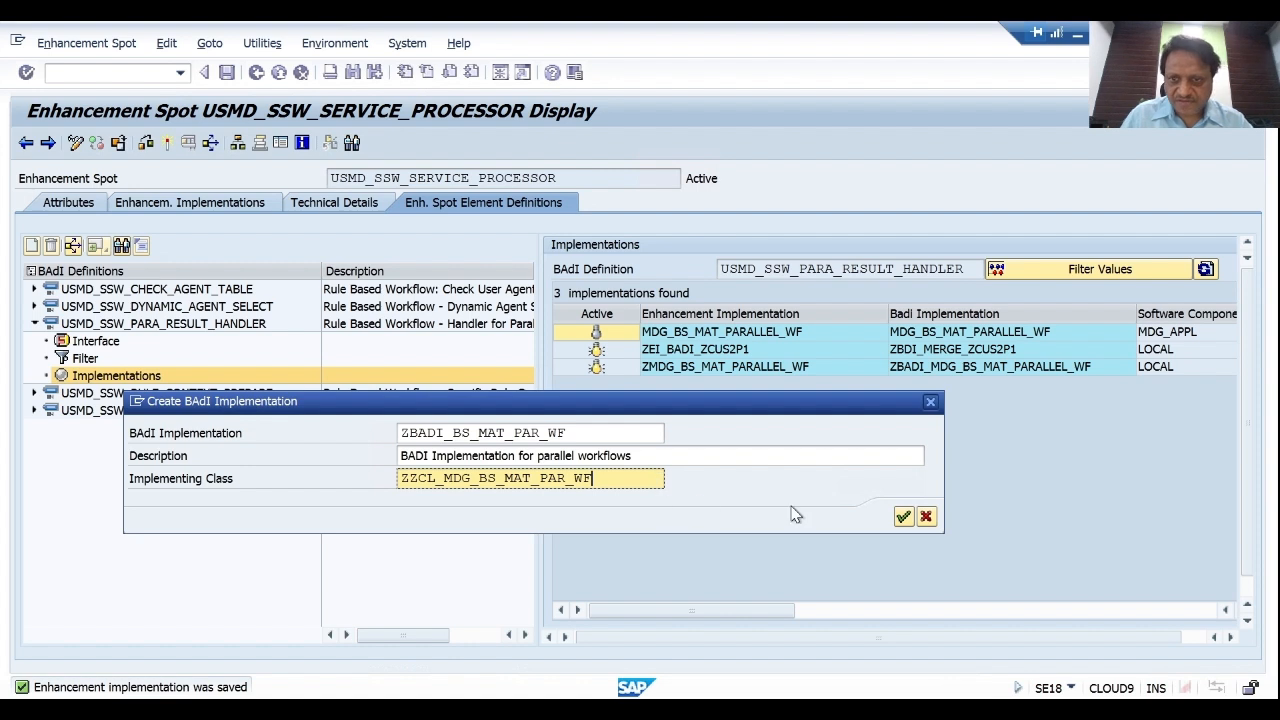
{"action": "left_click", "coordinate": [904, 517]}
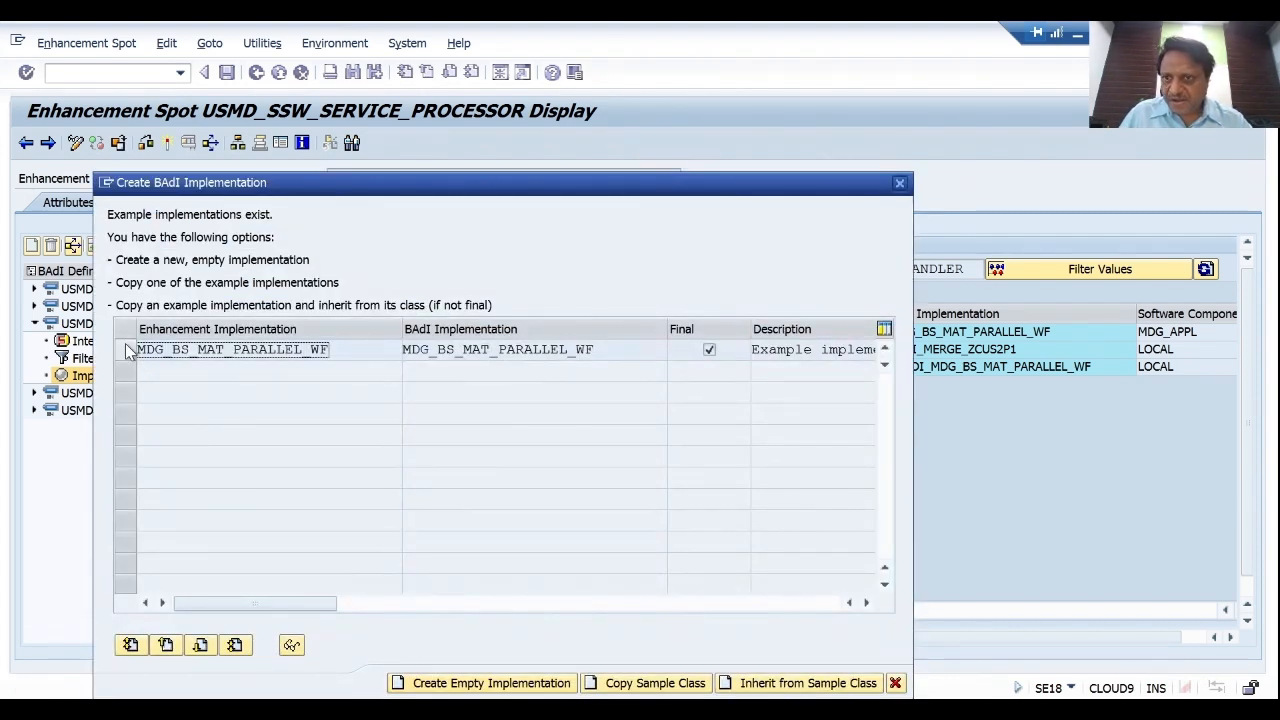
Copy the sample class of example implementation MDG_BS_MAT_PARALLEL_WF and save the new implementing class as a local object
{"action": "left_click", "coordinate": [125, 348]}
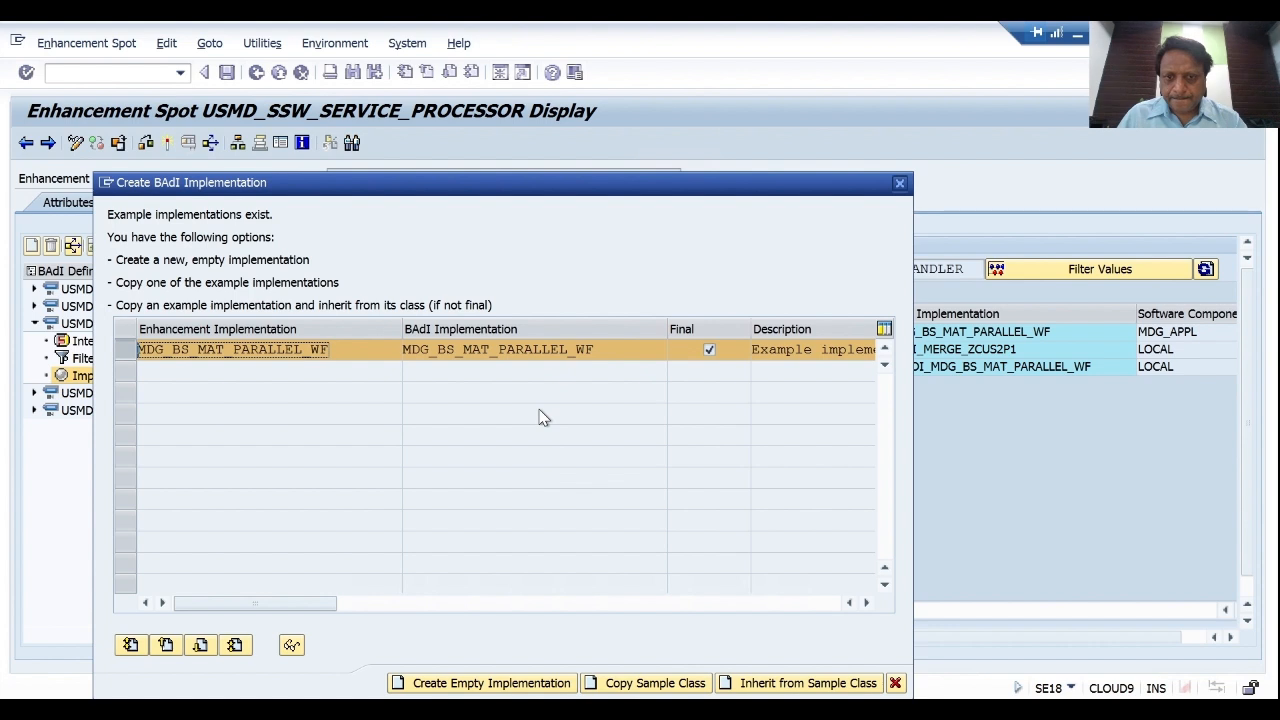
{"action": "left_click", "coordinate": [643, 688]}
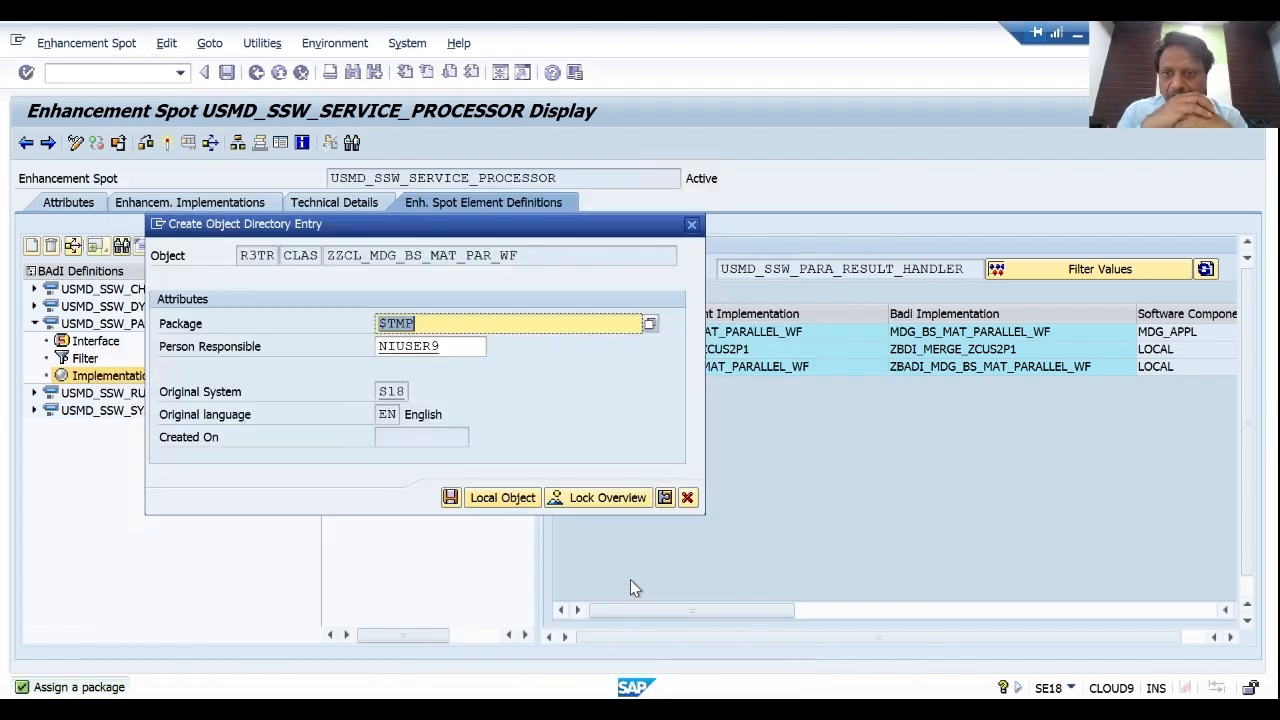
{"action": "left_click", "coordinate": [490, 498]}
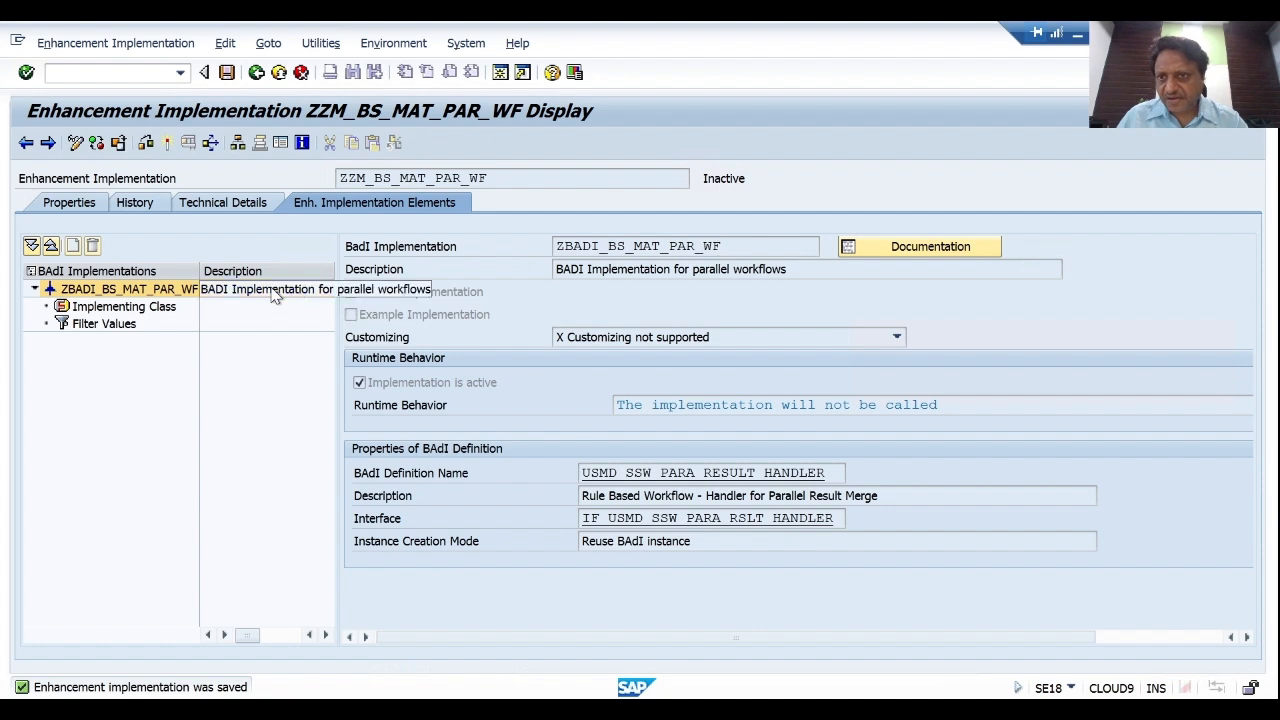
{"action": "left_click", "coordinate": [117, 328]}
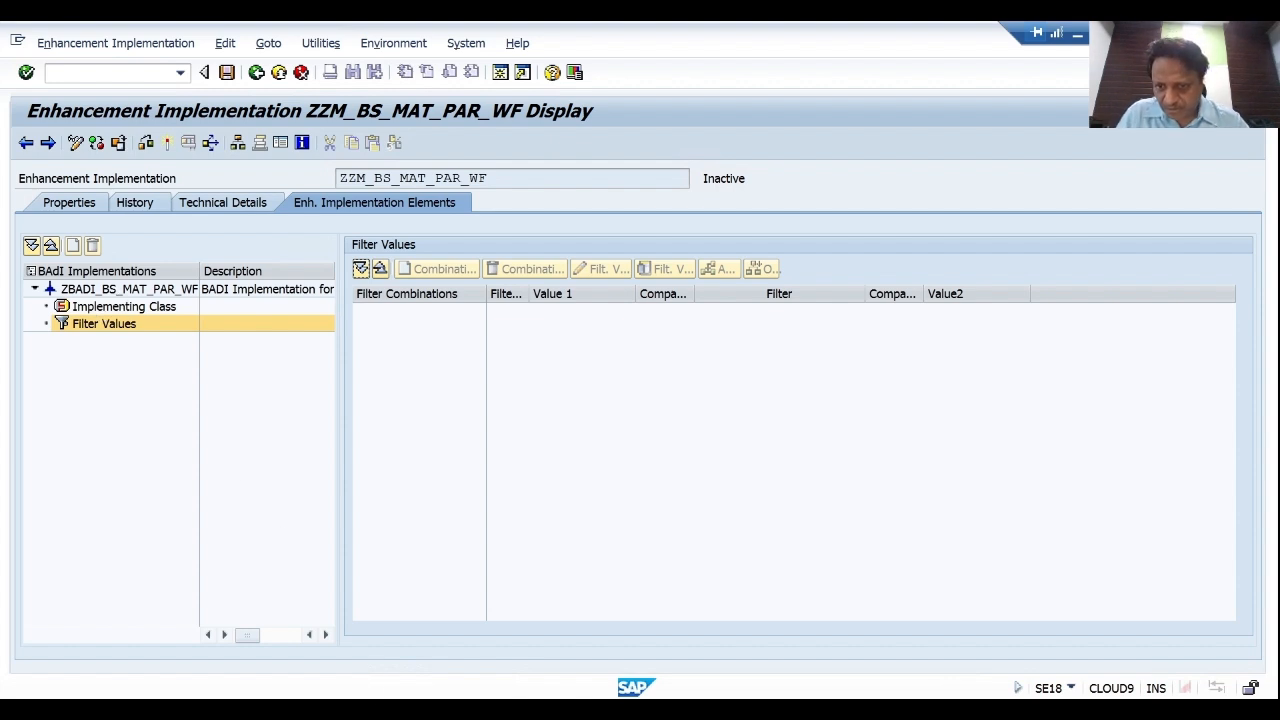
{"action": "left_click", "coordinate": [321, 710]}
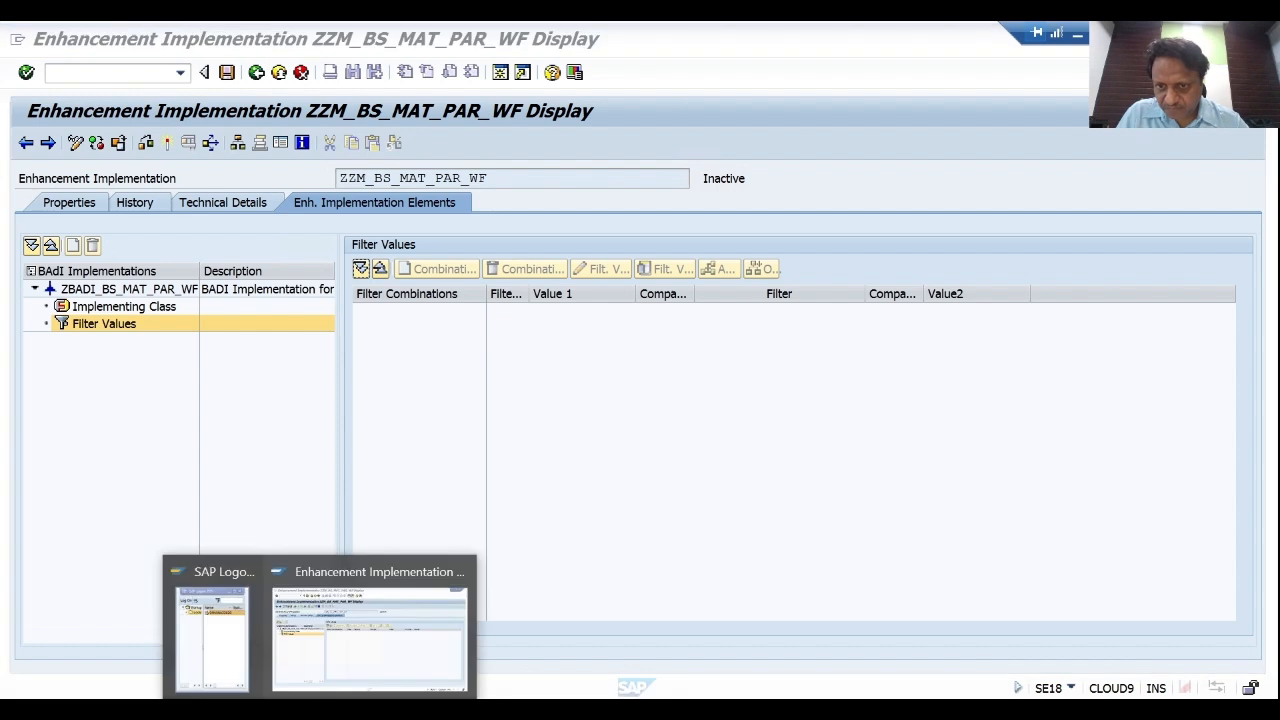
{"action": "left_click", "coordinate": [366, 665]}
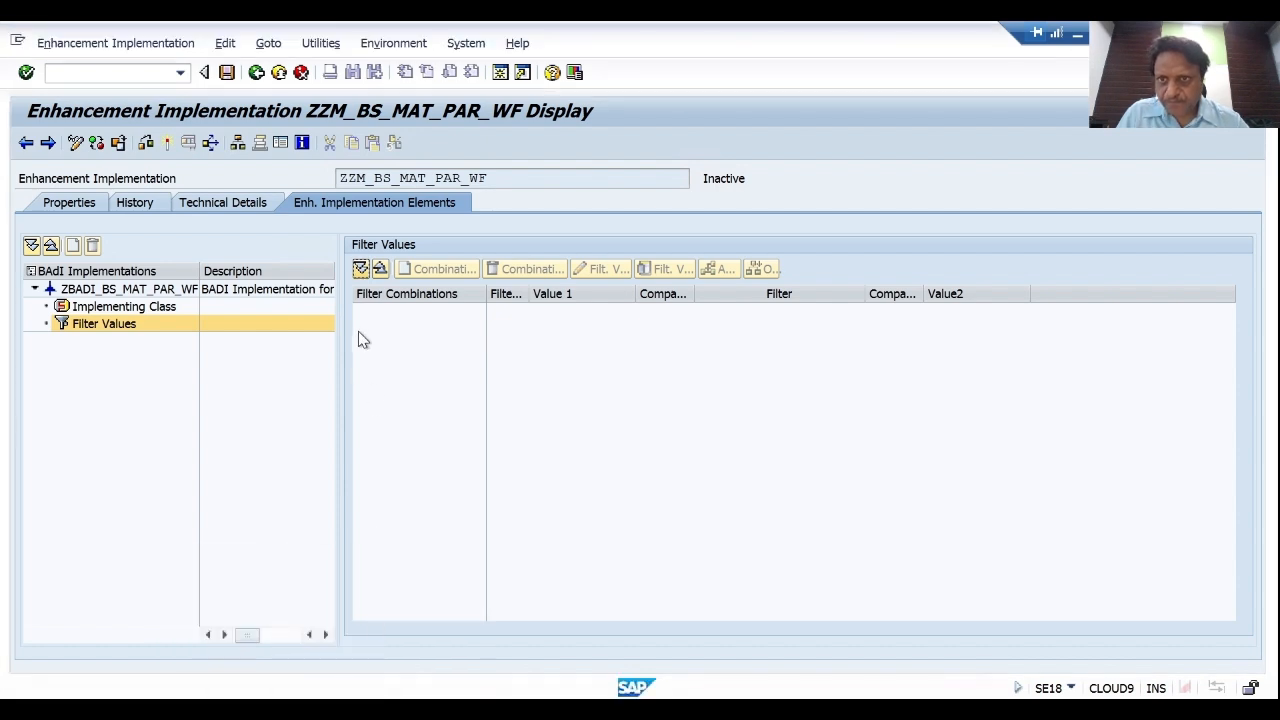
{"action": "left_click", "coordinate": [151, 294]}
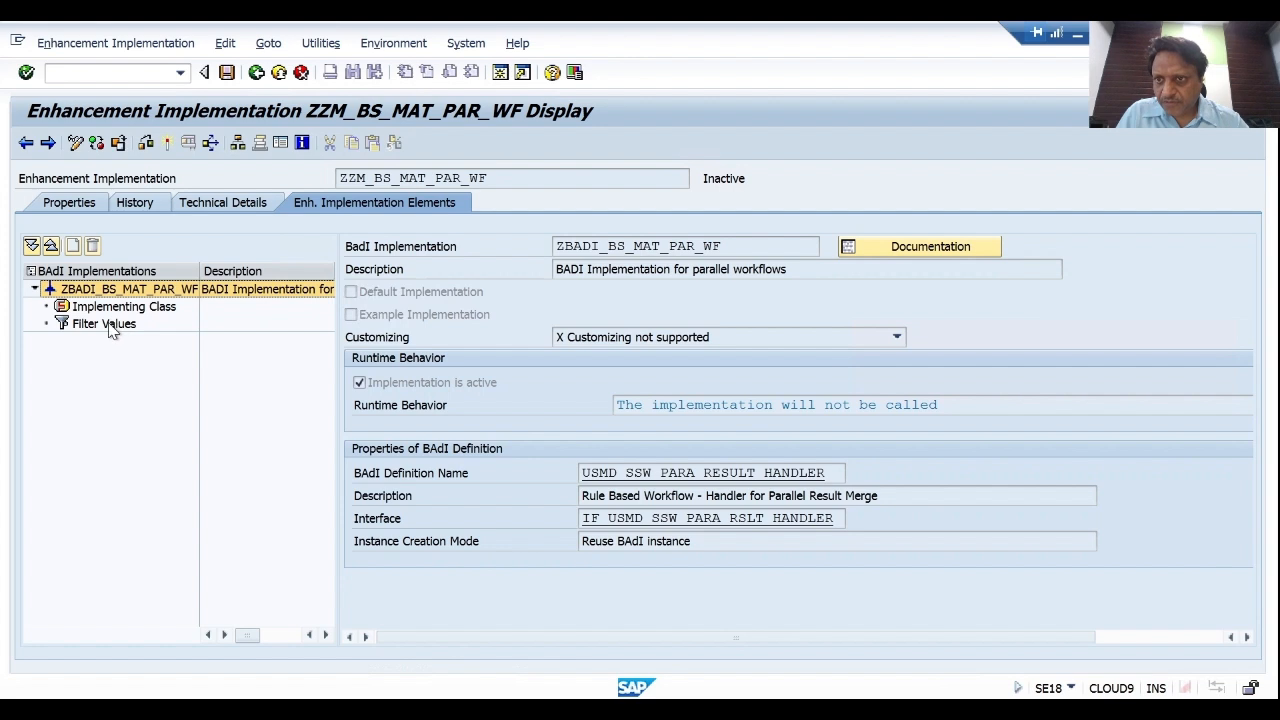
Switch the enhancement implementation to change mode and add a filter combination to ZBADI_BS_MAT_PAR_WF's filter values
{"action": "left_click", "coordinate": [110, 327]}
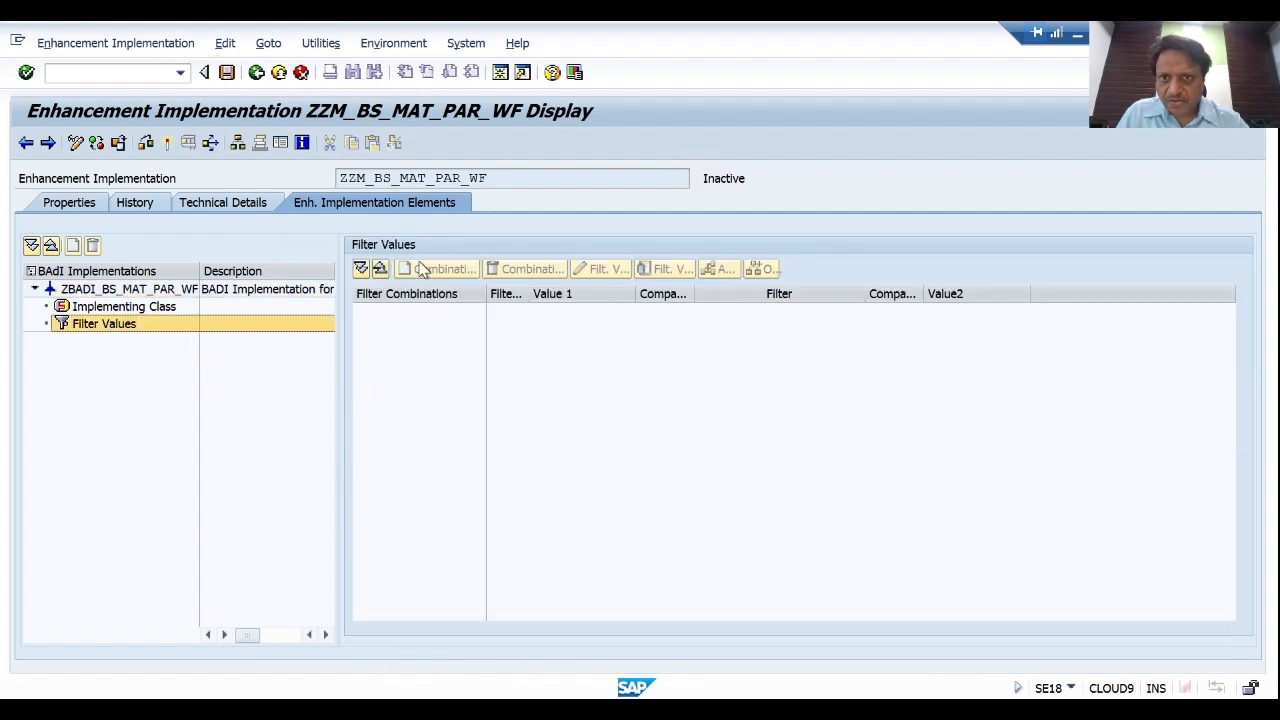
{"action": "left_click", "coordinate": [80, 145]}
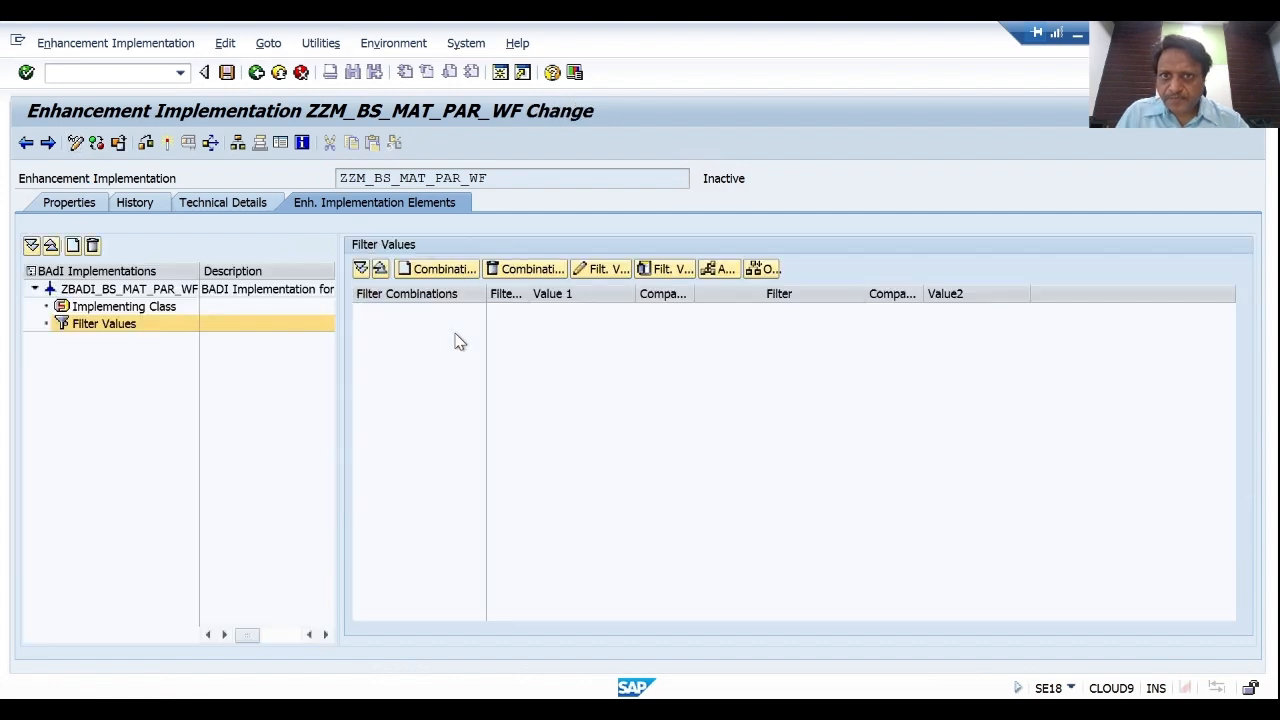
{"action": "left_click", "coordinate": [445, 269]}
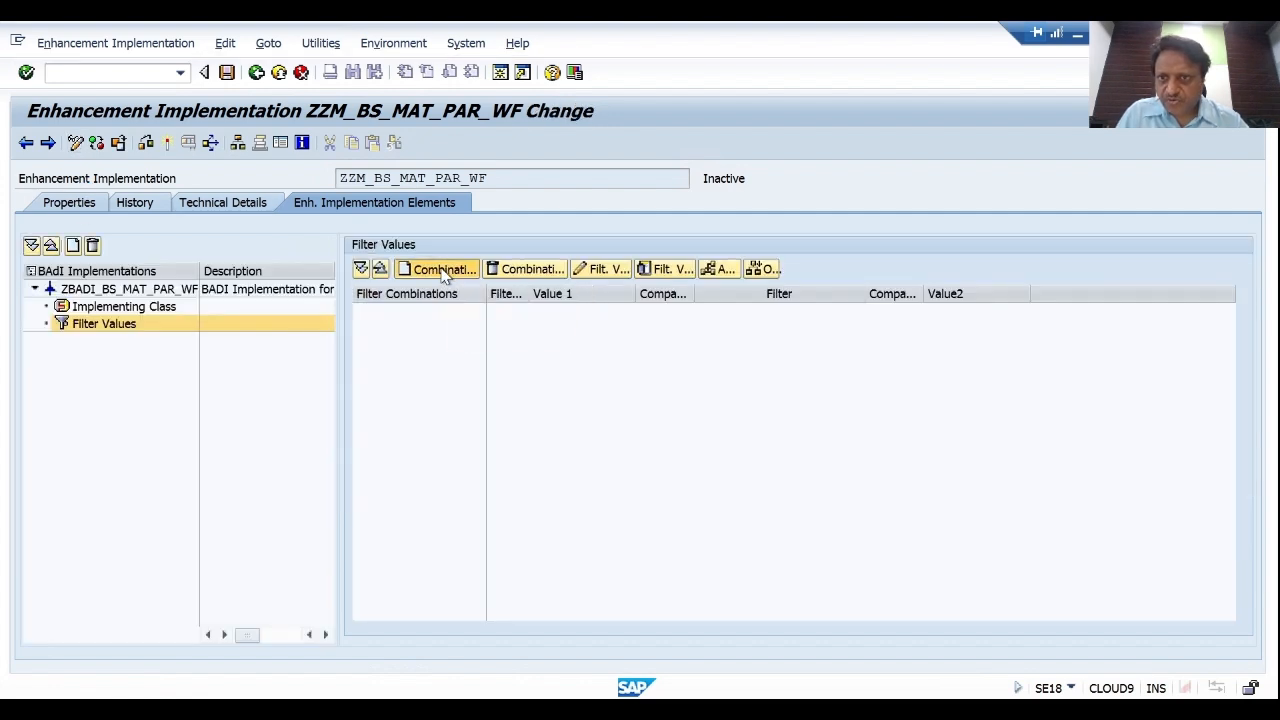
Select service ZZM_MERGE_PAR as Value 1 of the SERVICE_NAME filter in the new combination
{"action": "double_click", "coordinate": [546, 336]}
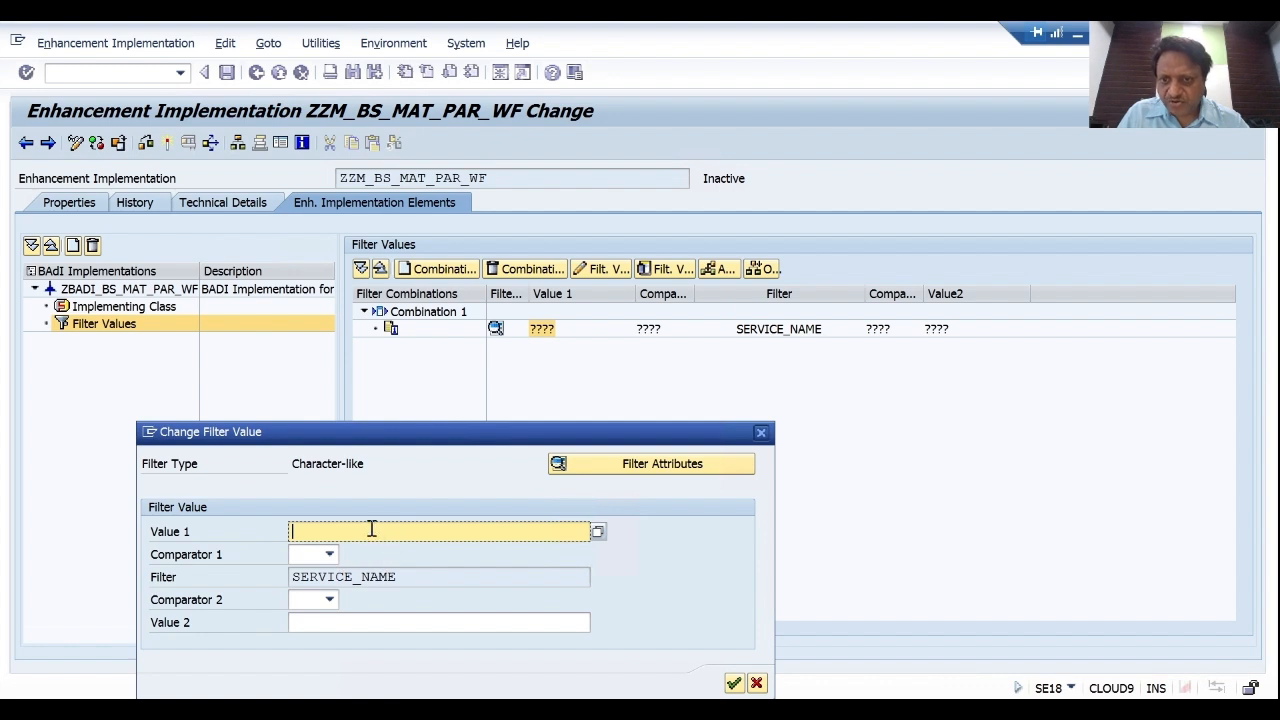
{"action": "left_click", "coordinate": [599, 533]}
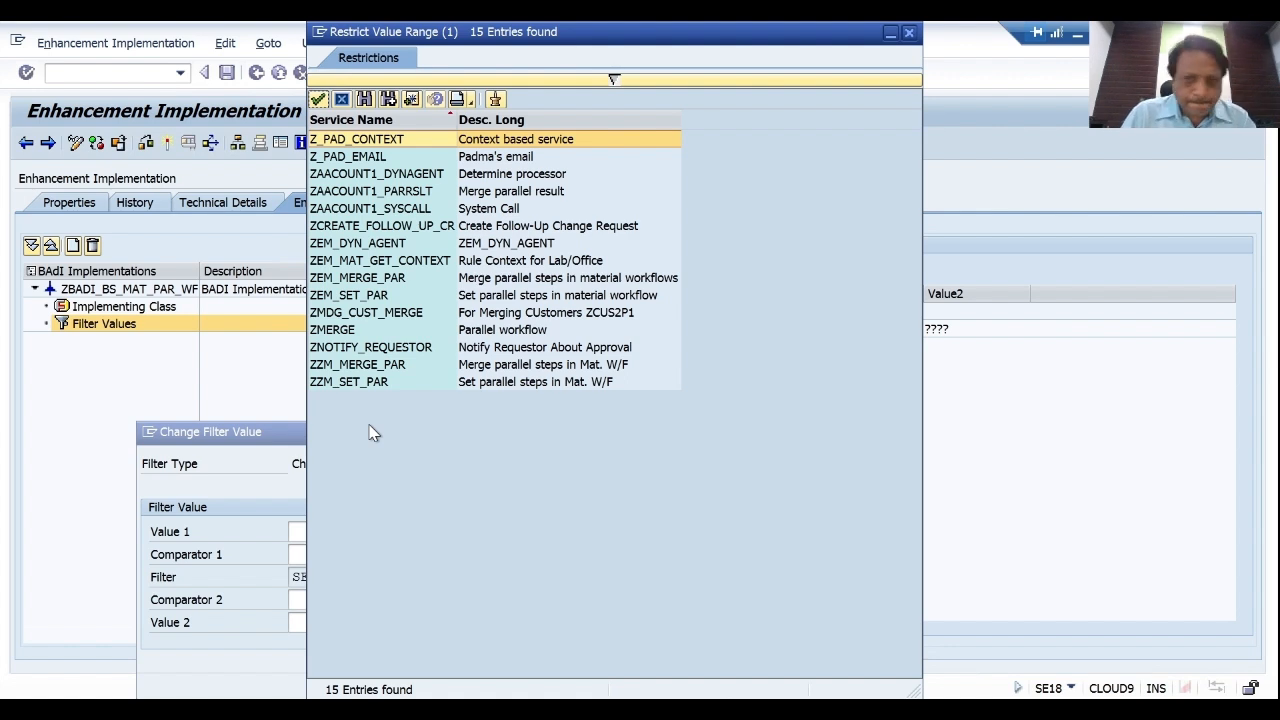
{"action": "double_click", "coordinate": [371, 366]}
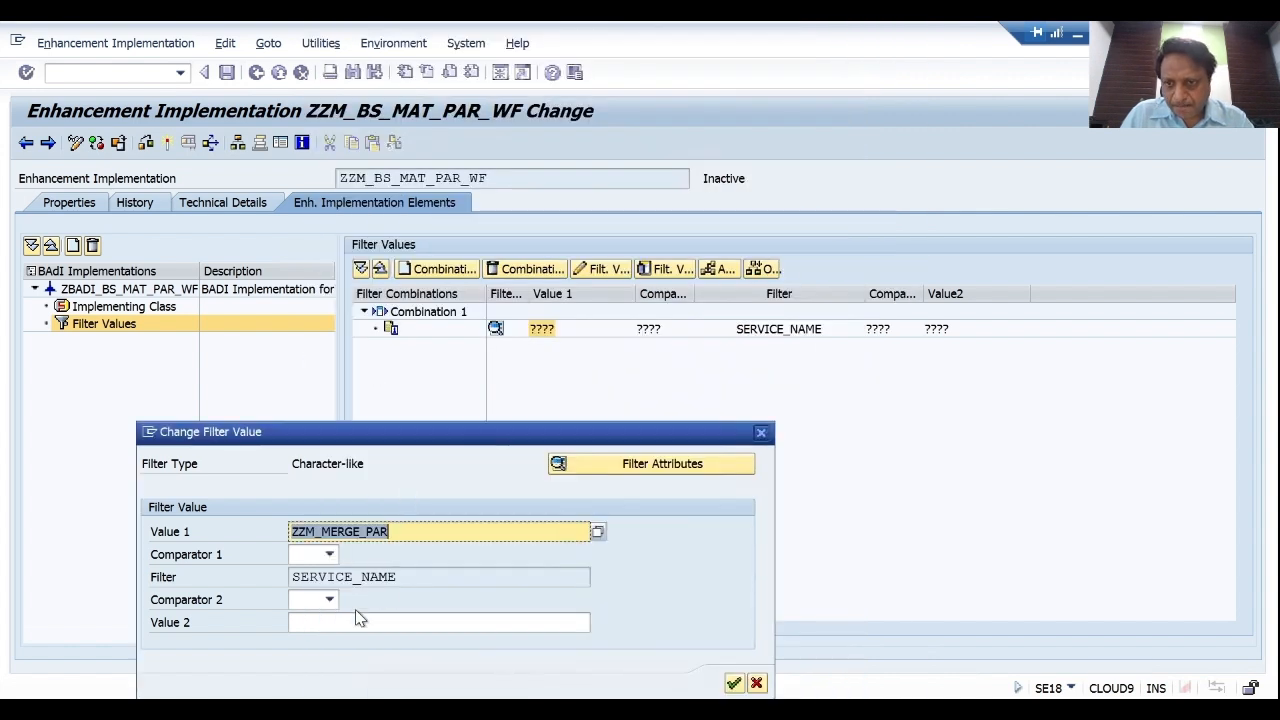